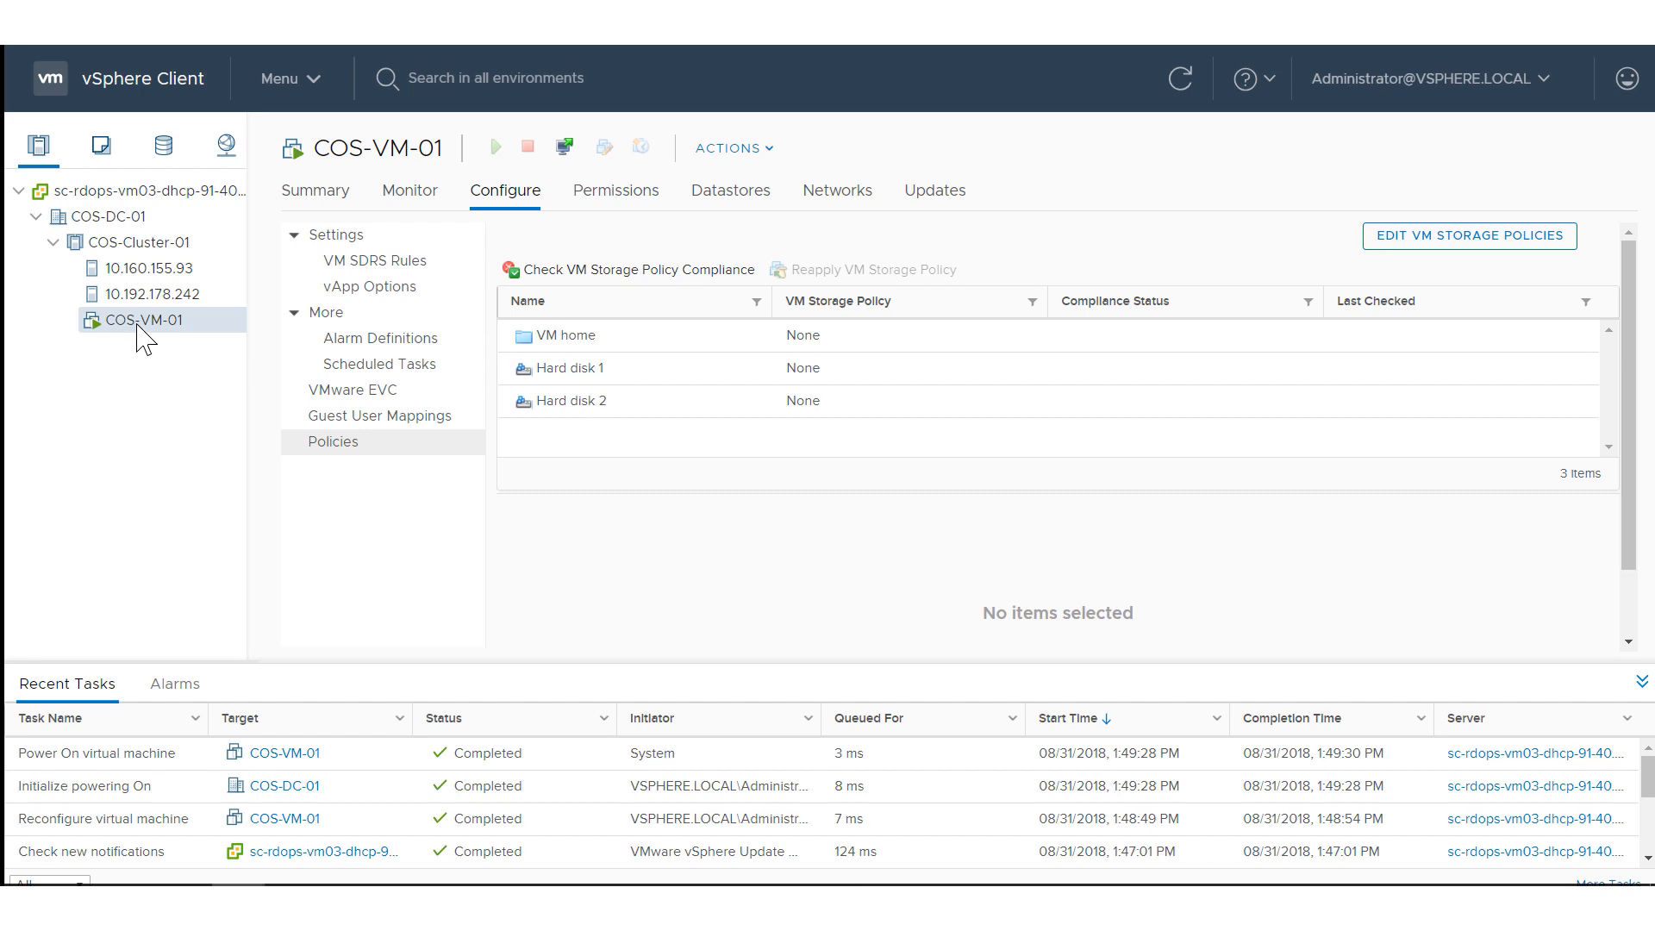
Power off the virtual machine COS-VM-01 and confirm the shutdown.
{"action": "right_click", "coordinate": [144, 339]}
{"action": "mouse_move", "coordinate": [207, 133]}
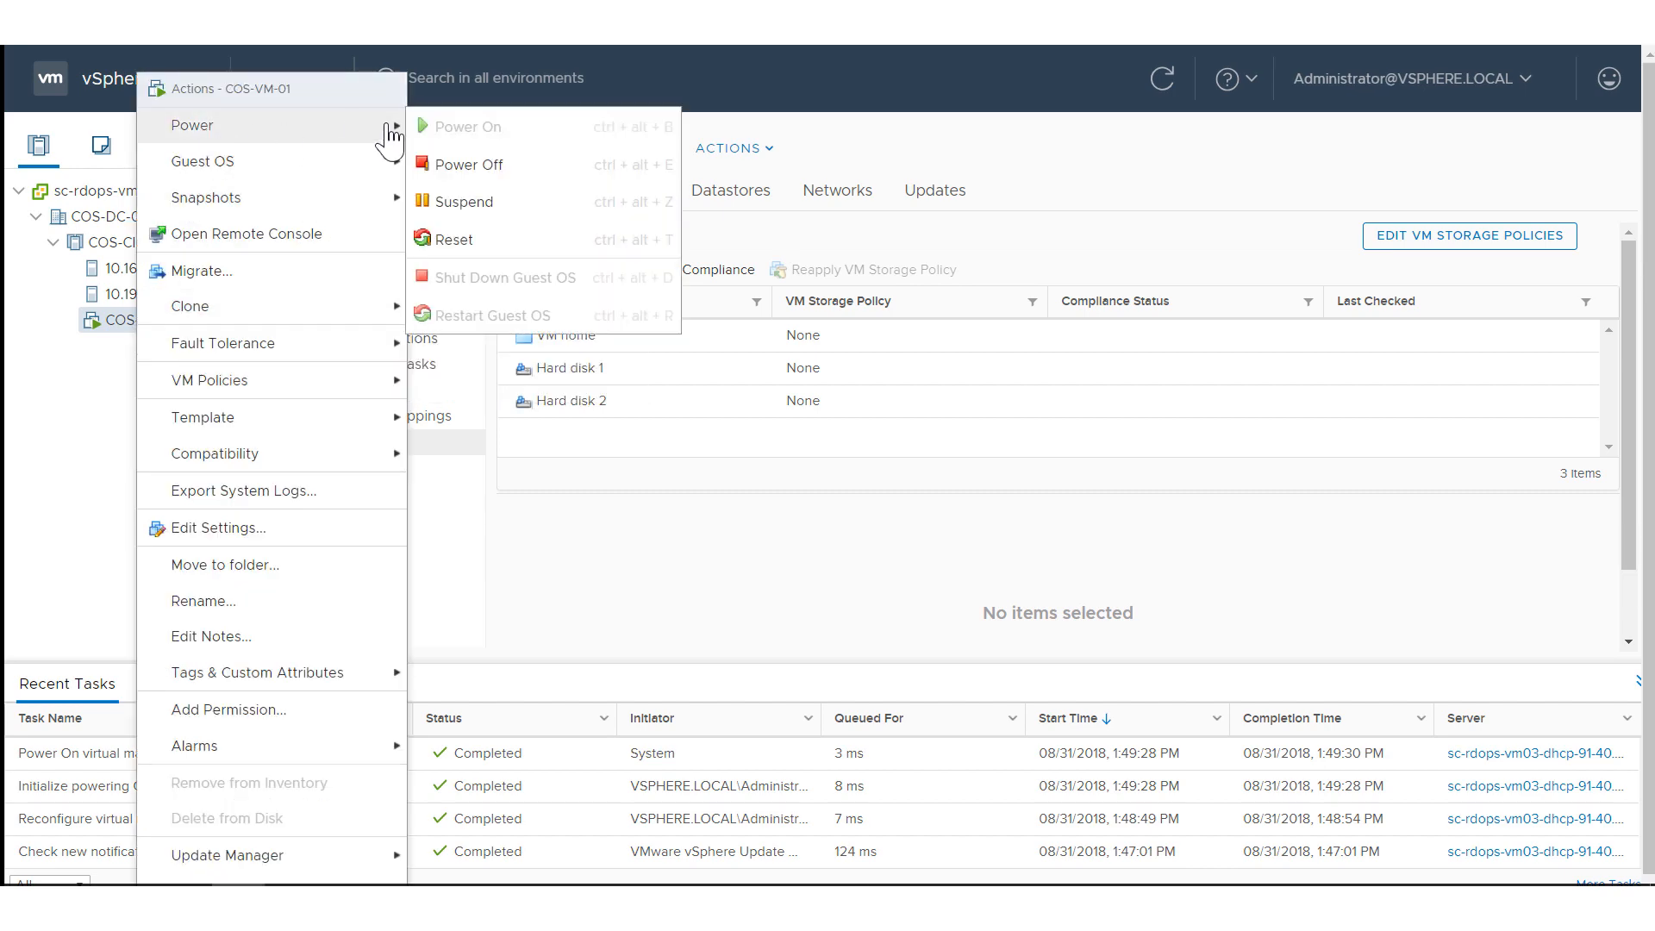
{"action": "left_click", "coordinate": [465, 165]}
{"action": "left_click", "coordinate": [1069, 535]}
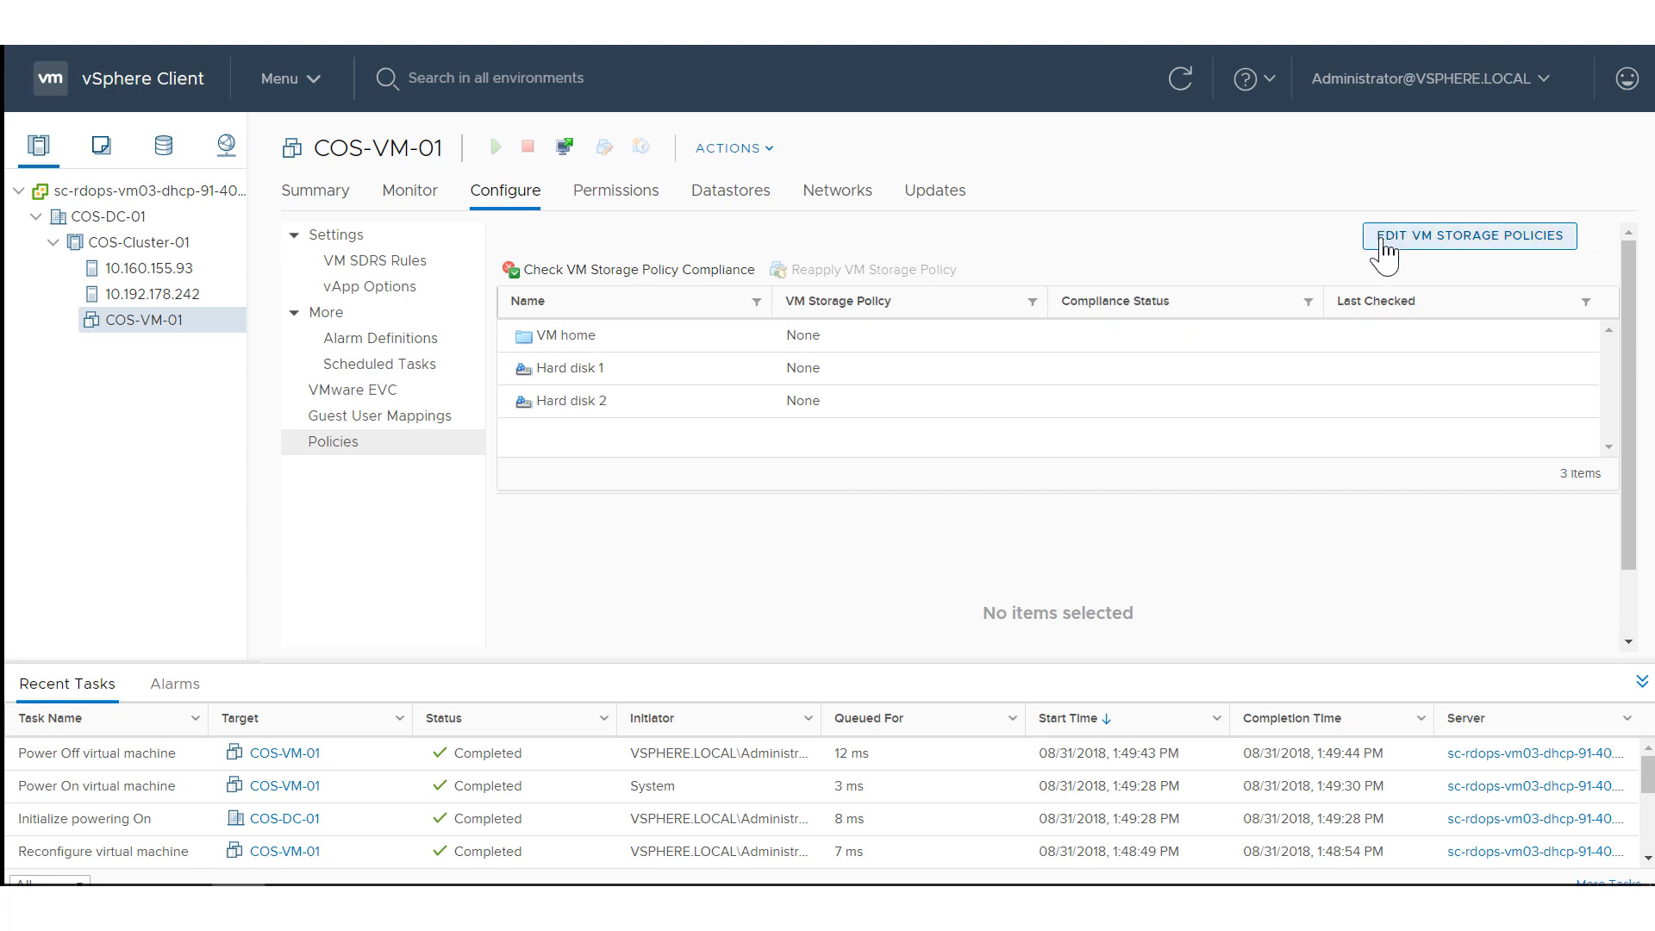
{"action": "right_click", "coordinate": [141, 336]}
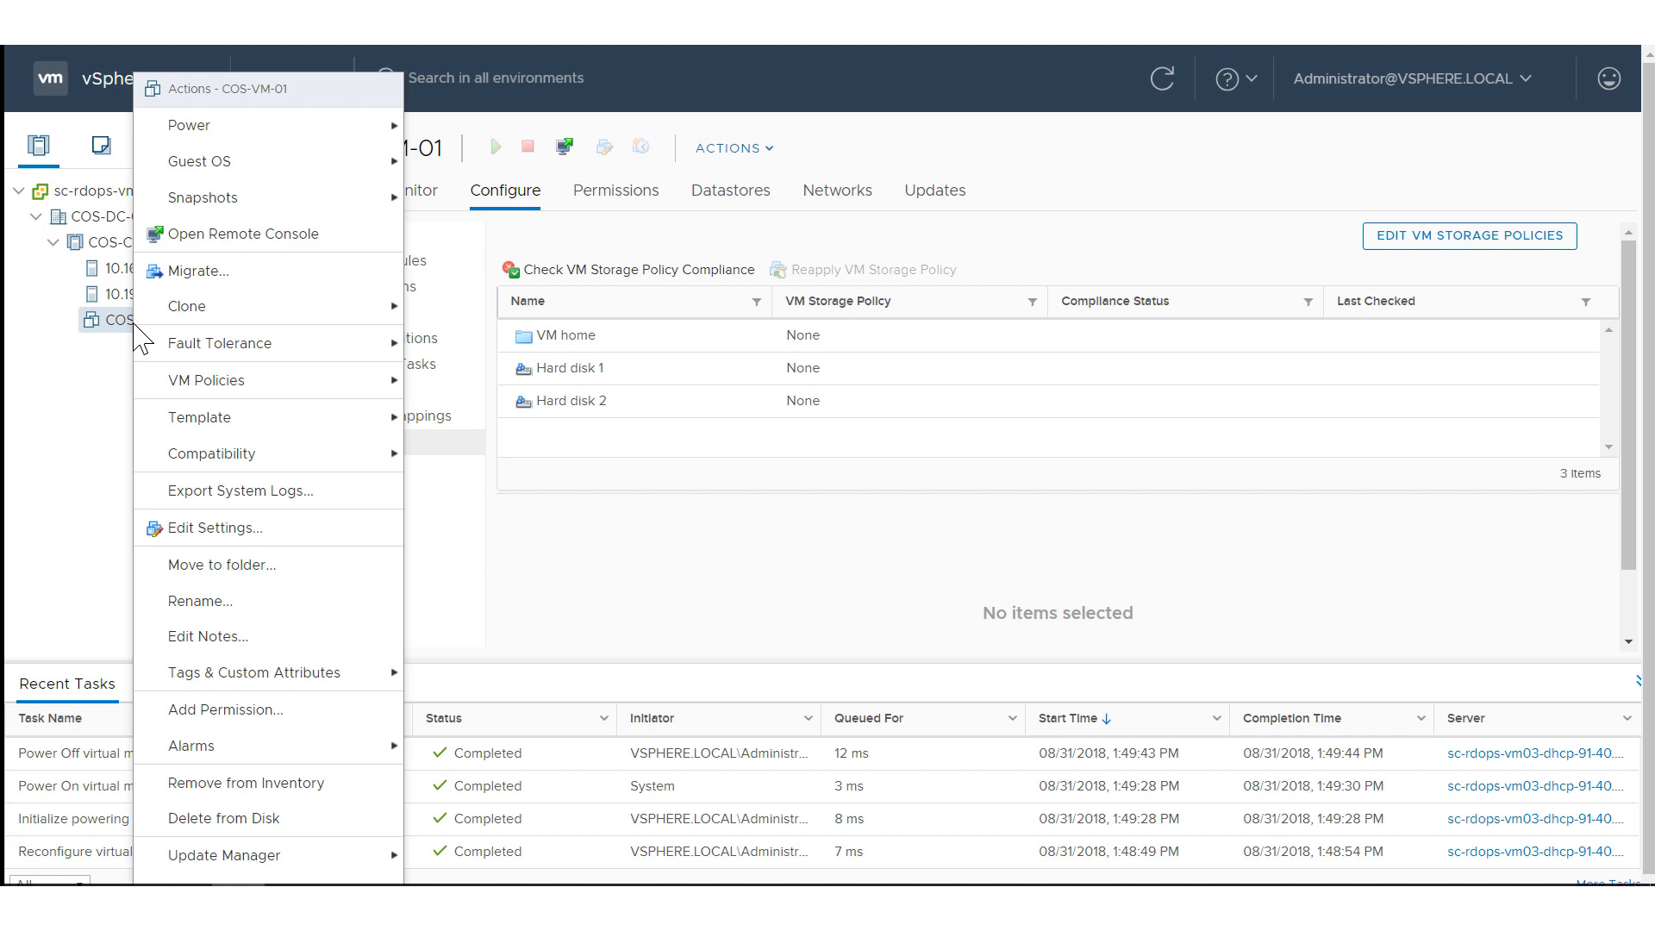
{"action": "mouse_move", "coordinate": [189, 386]}
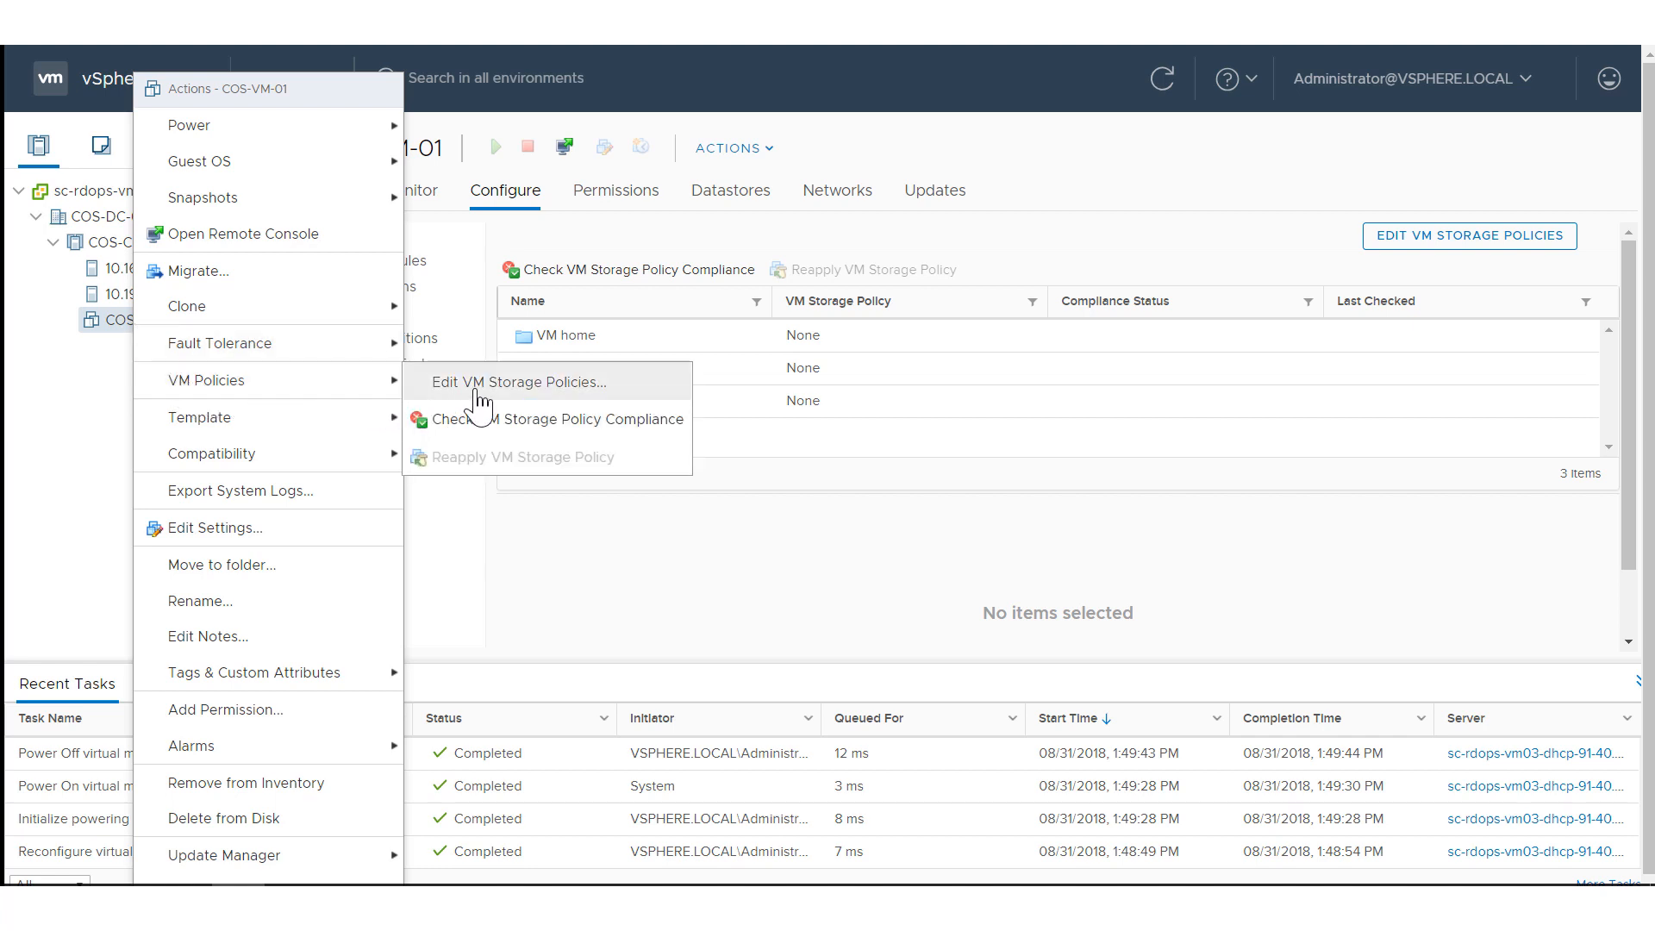
{"action": "left_click", "coordinate": [602, 554]}
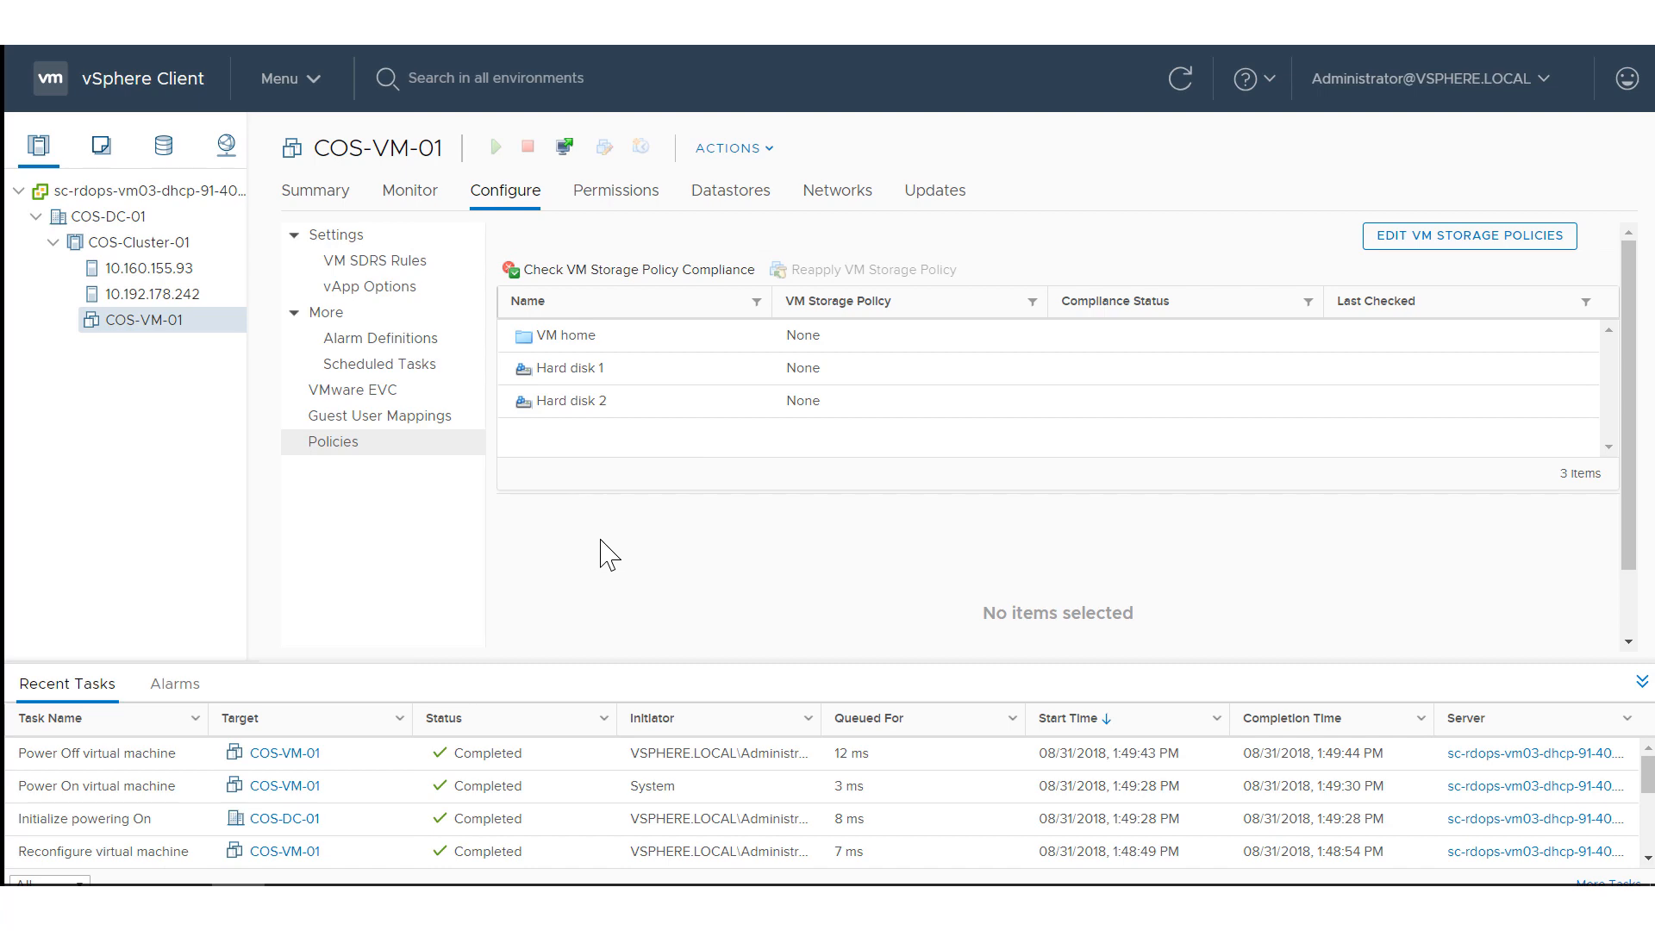
Edit COS-VM-01's storage policies and apply VM Encryption Policy to the VM home and all its hard disks.
{"action": "left_click", "coordinate": [1384, 237]}
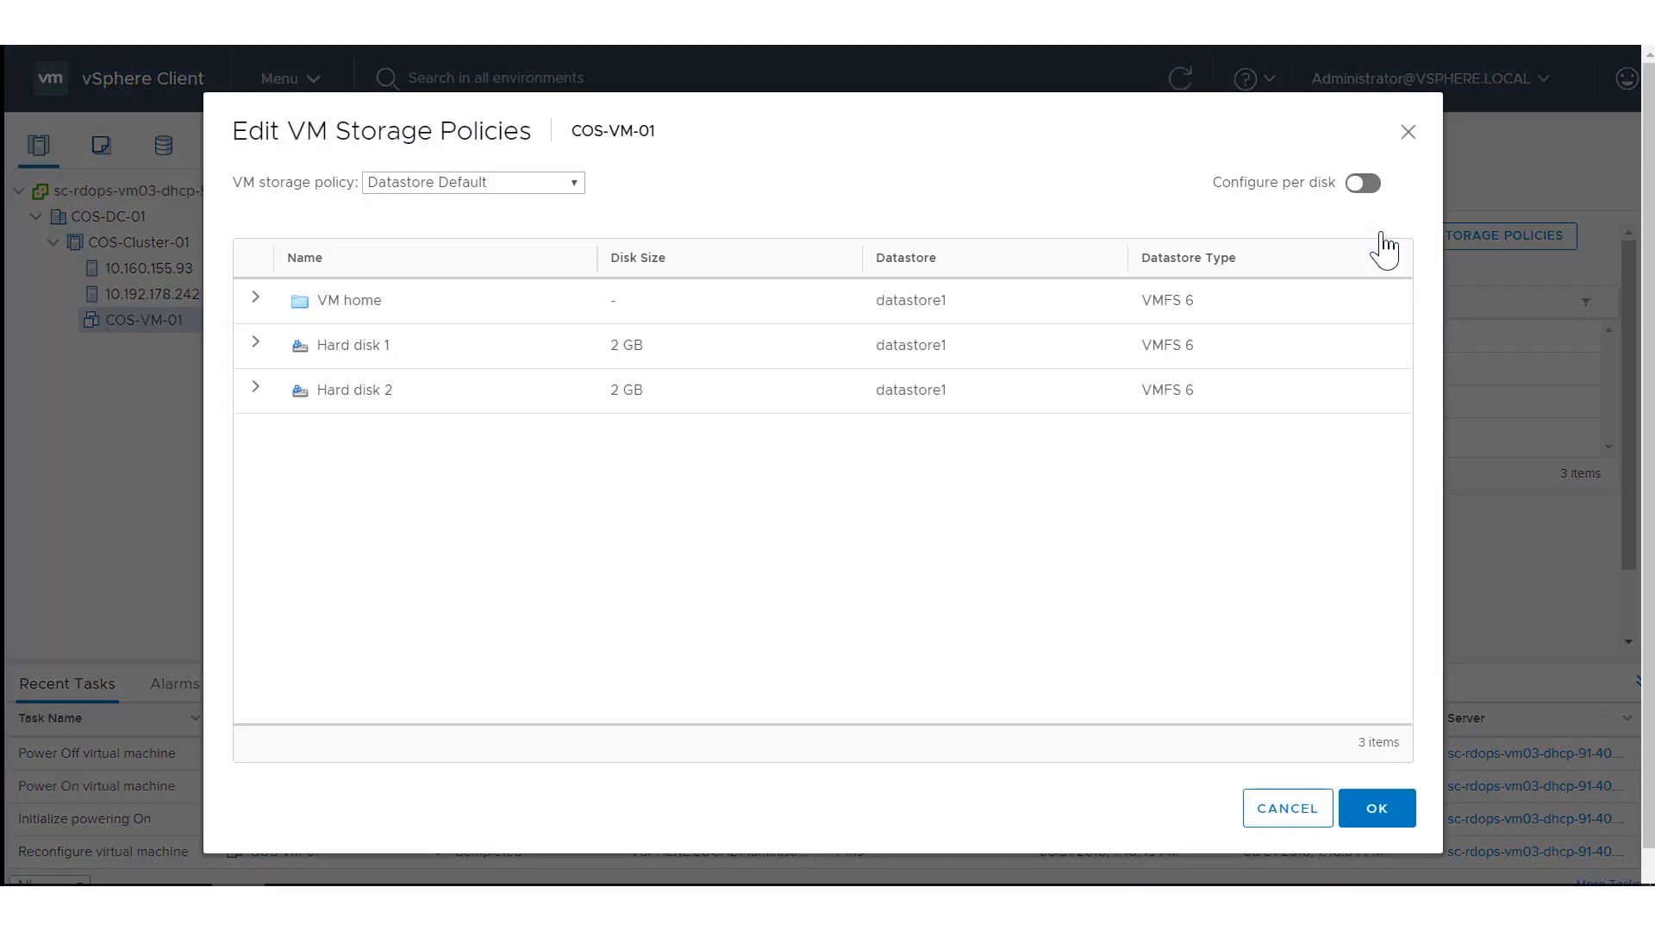
{"action": "left_click", "coordinate": [529, 183]}
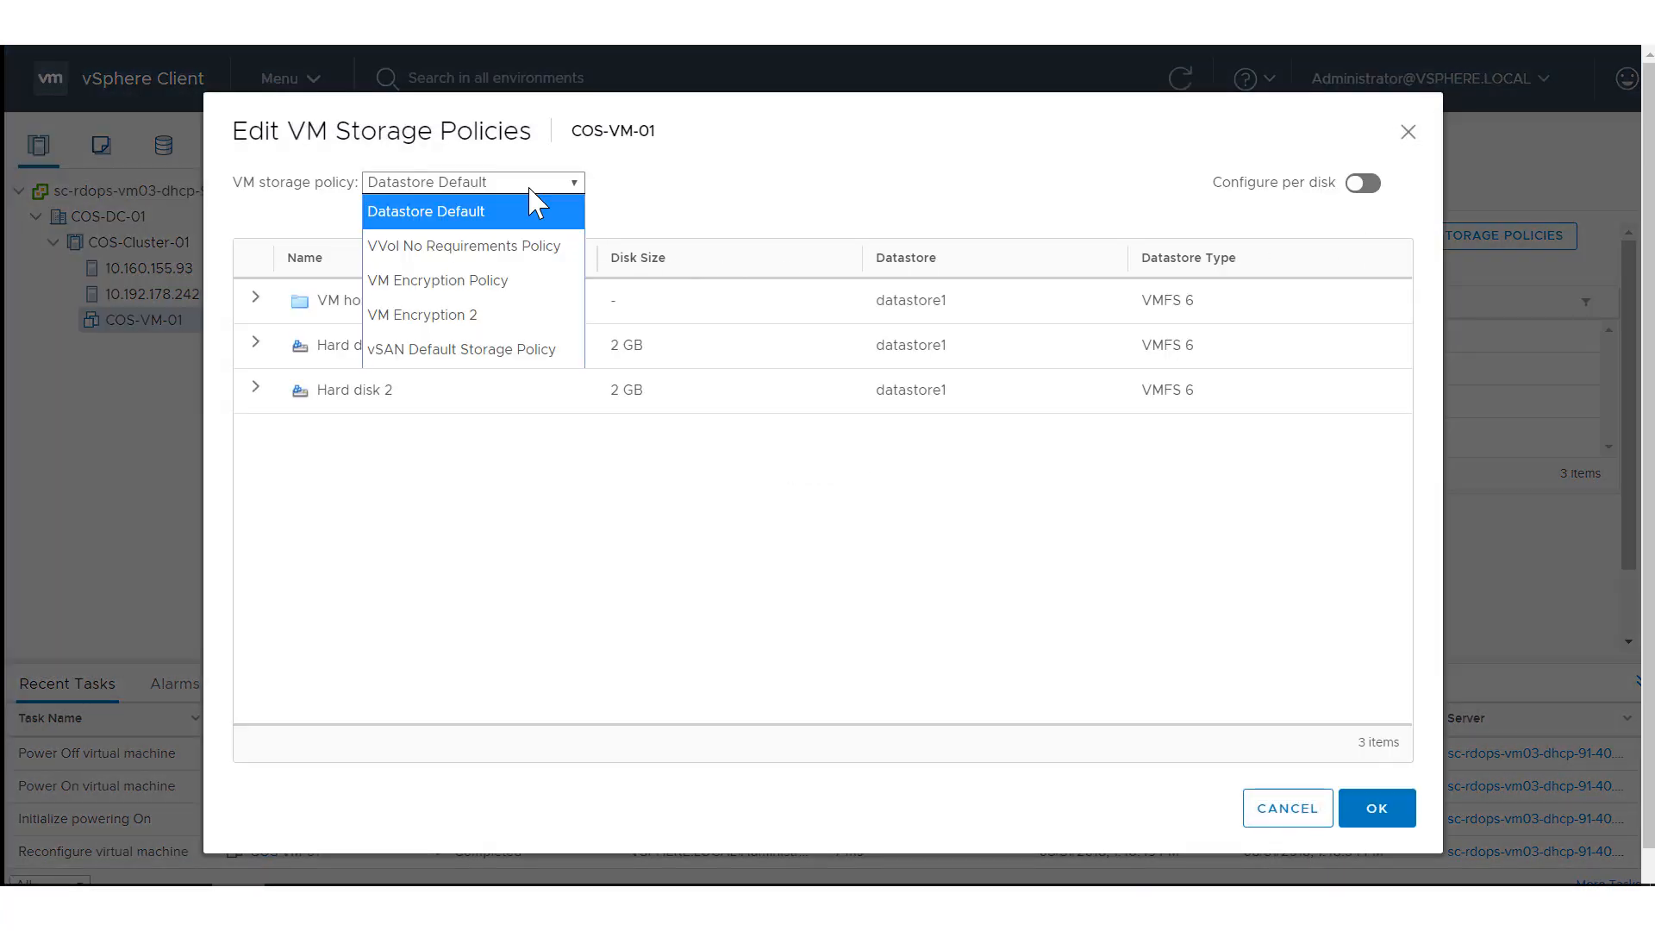
{"action": "left_click", "coordinate": [515, 281]}
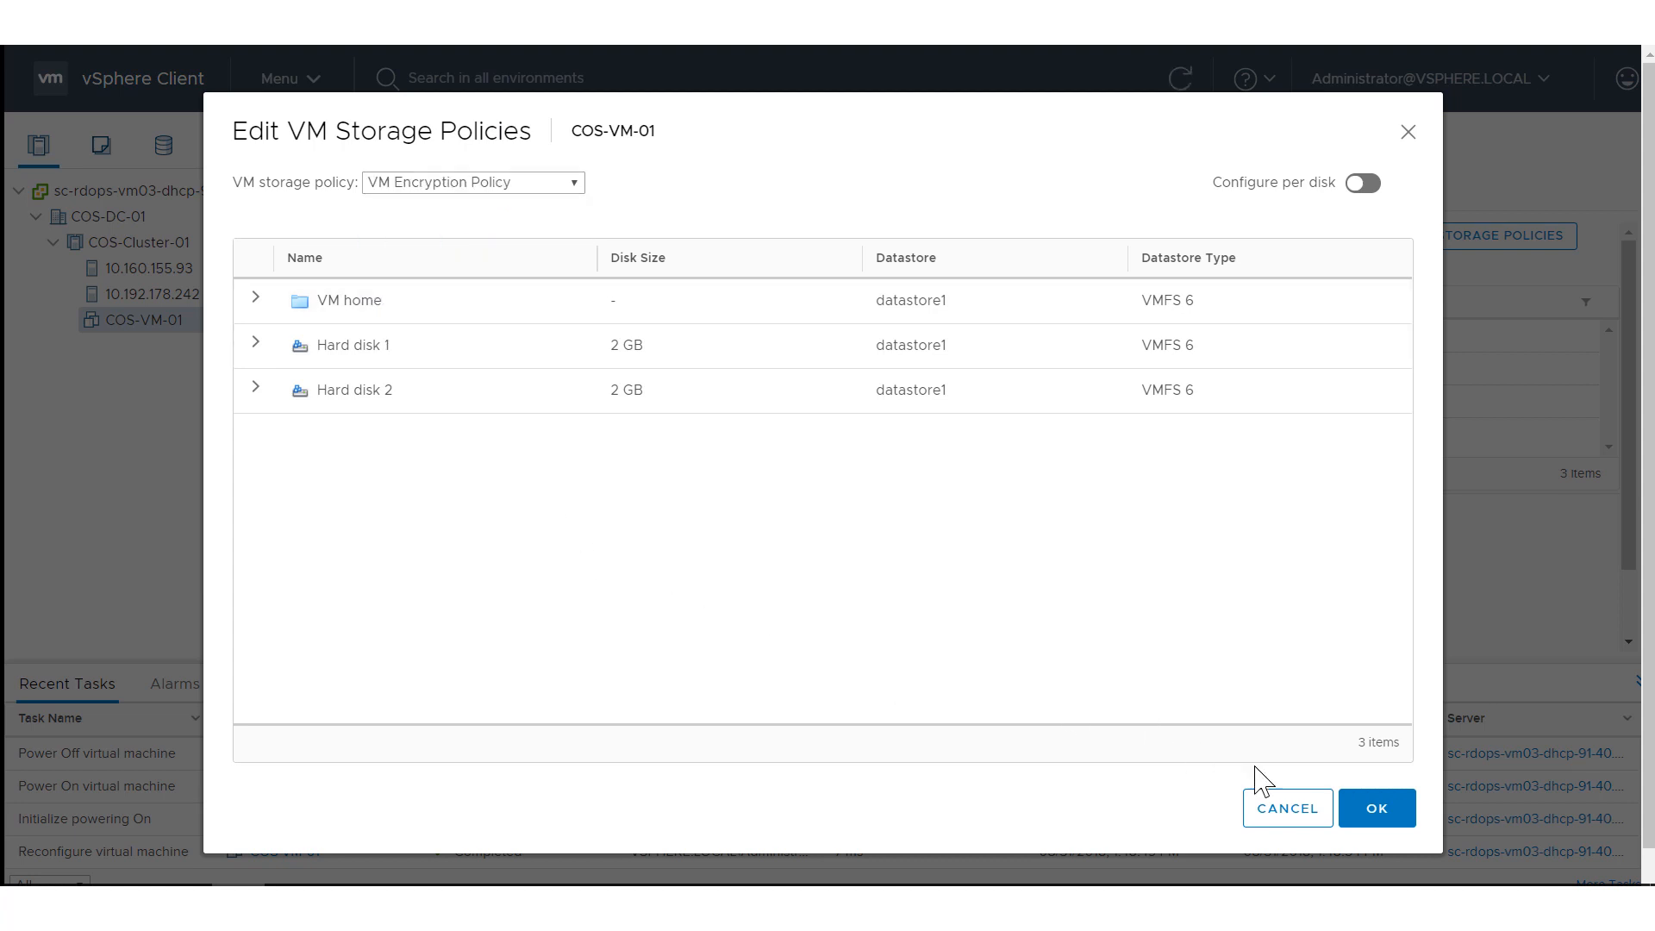
{"action": "left_click", "coordinate": [1364, 809]}
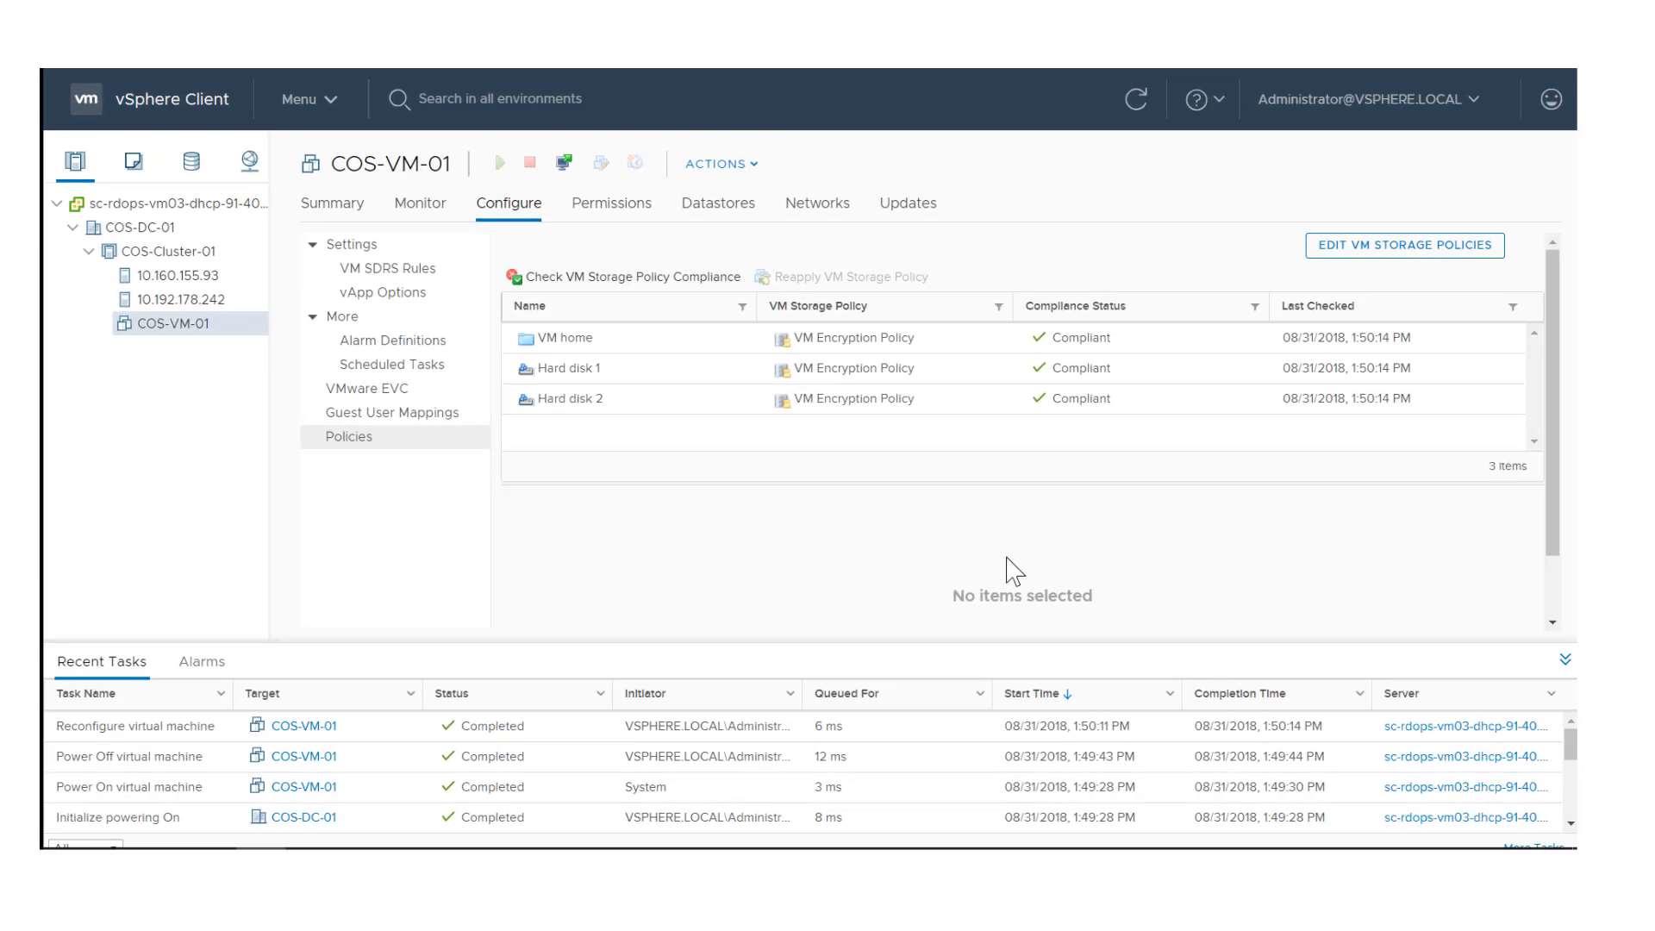
Configure COS-VM-01's storage policies per disk, assigning Datastore Default to Hard disk 1 and Hard disk 2, and apply the change.
{"action": "left_click", "coordinate": [1342, 257]}
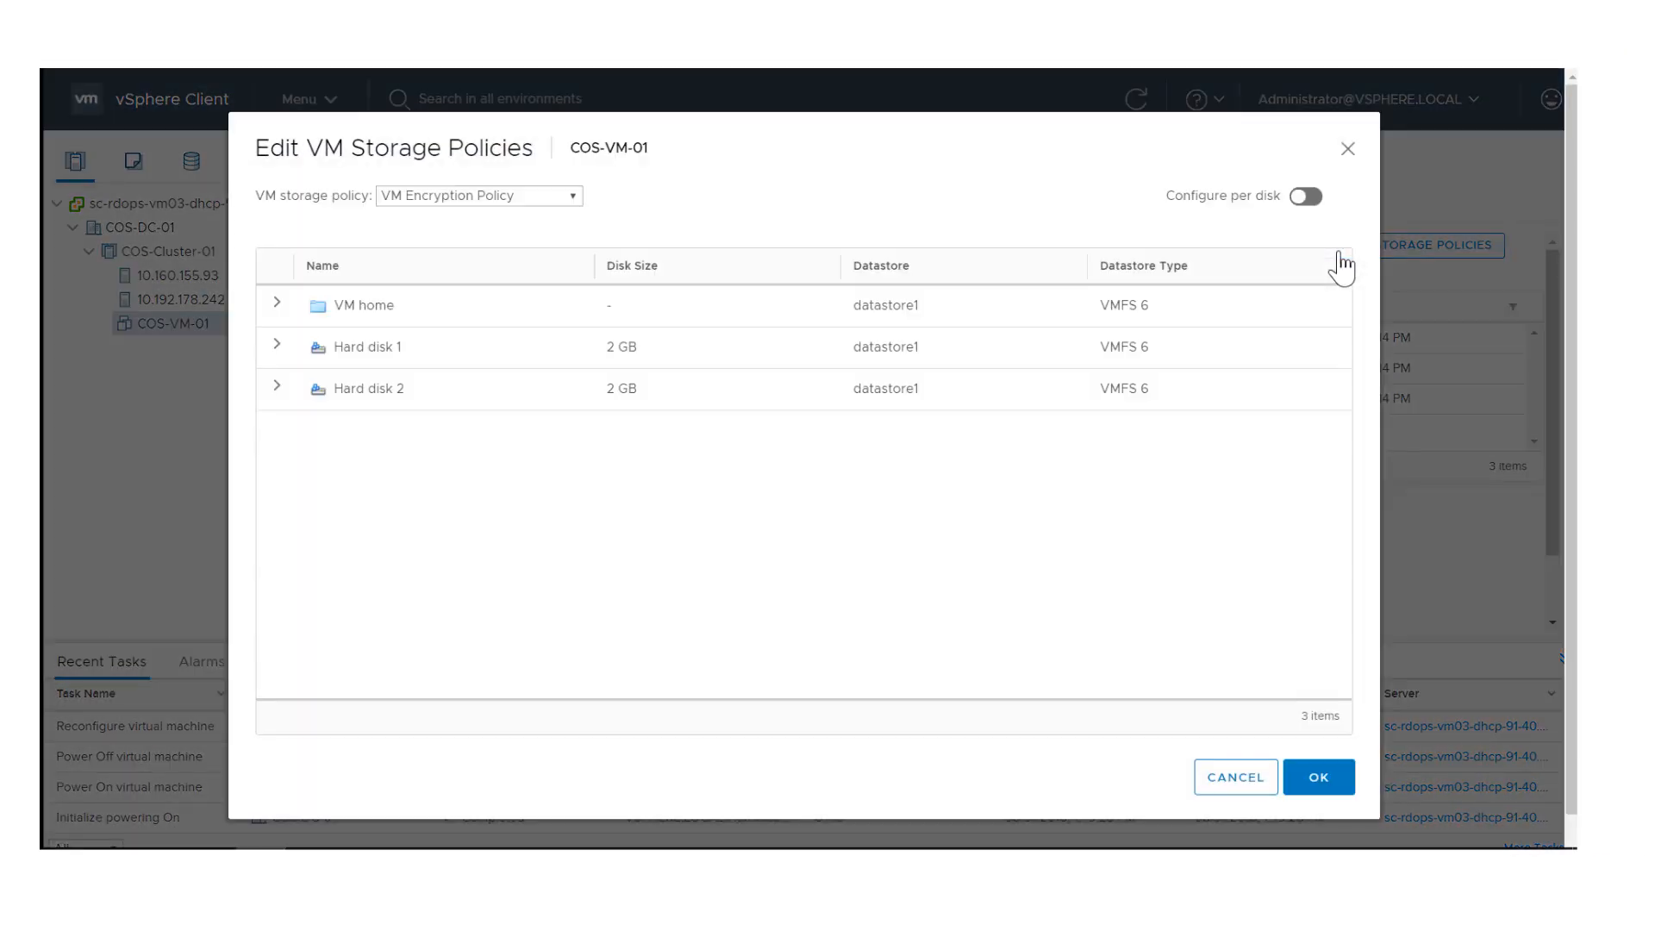
{"action": "left_click", "coordinate": [1307, 196]}
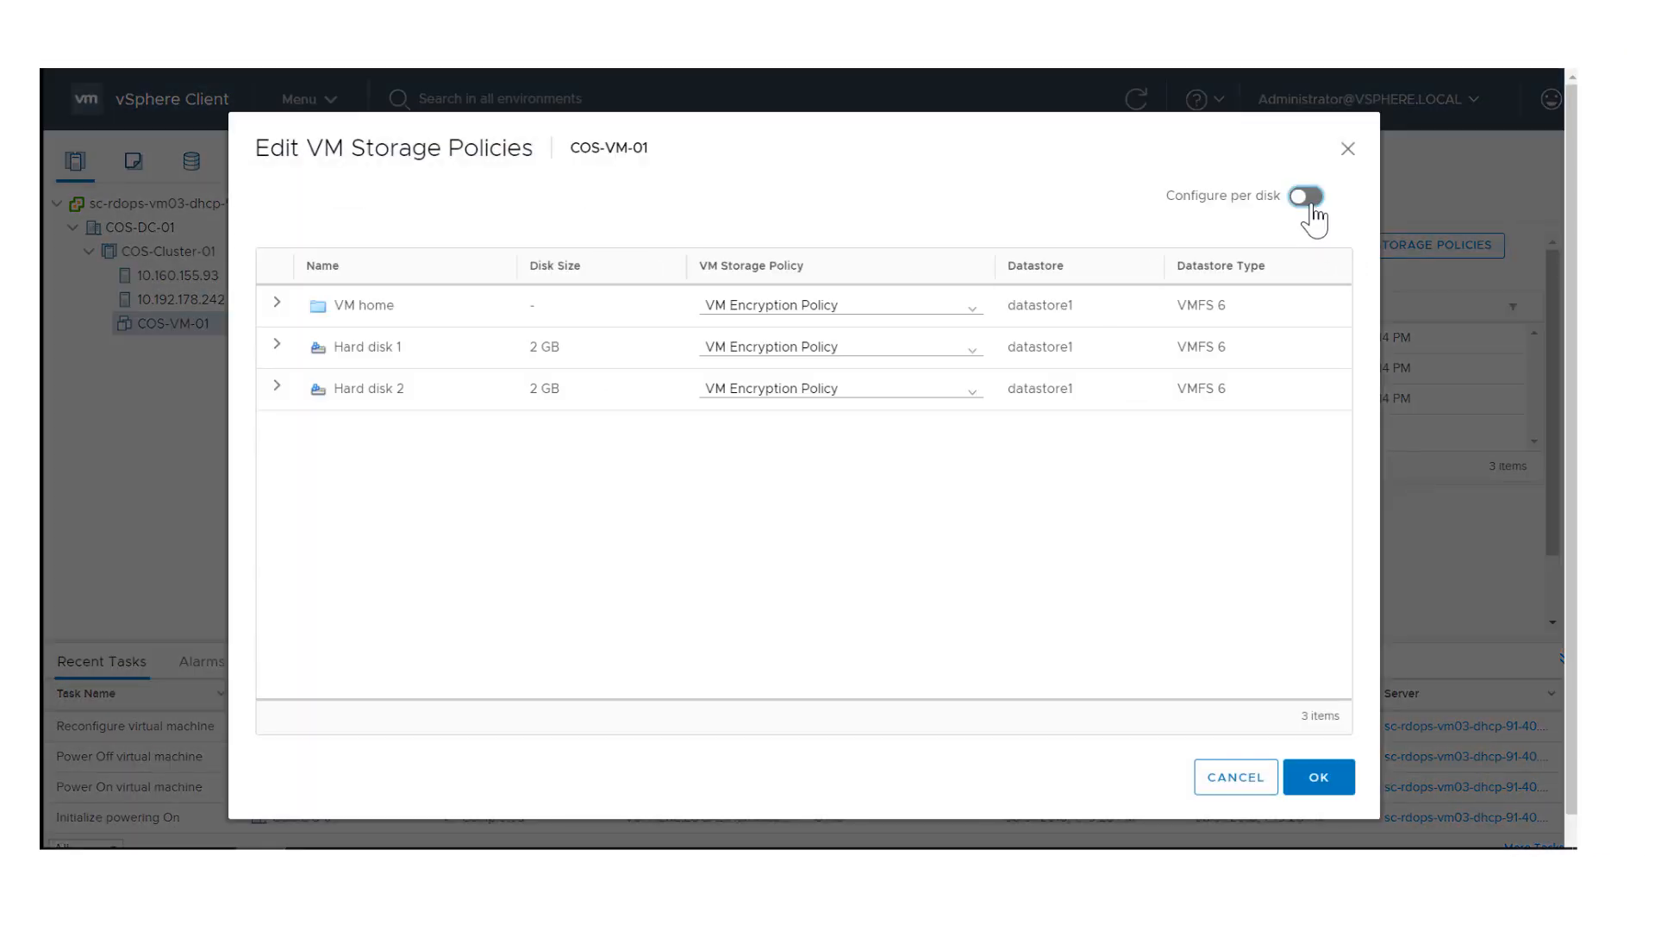
{"action": "left_click", "coordinate": [866, 389]}
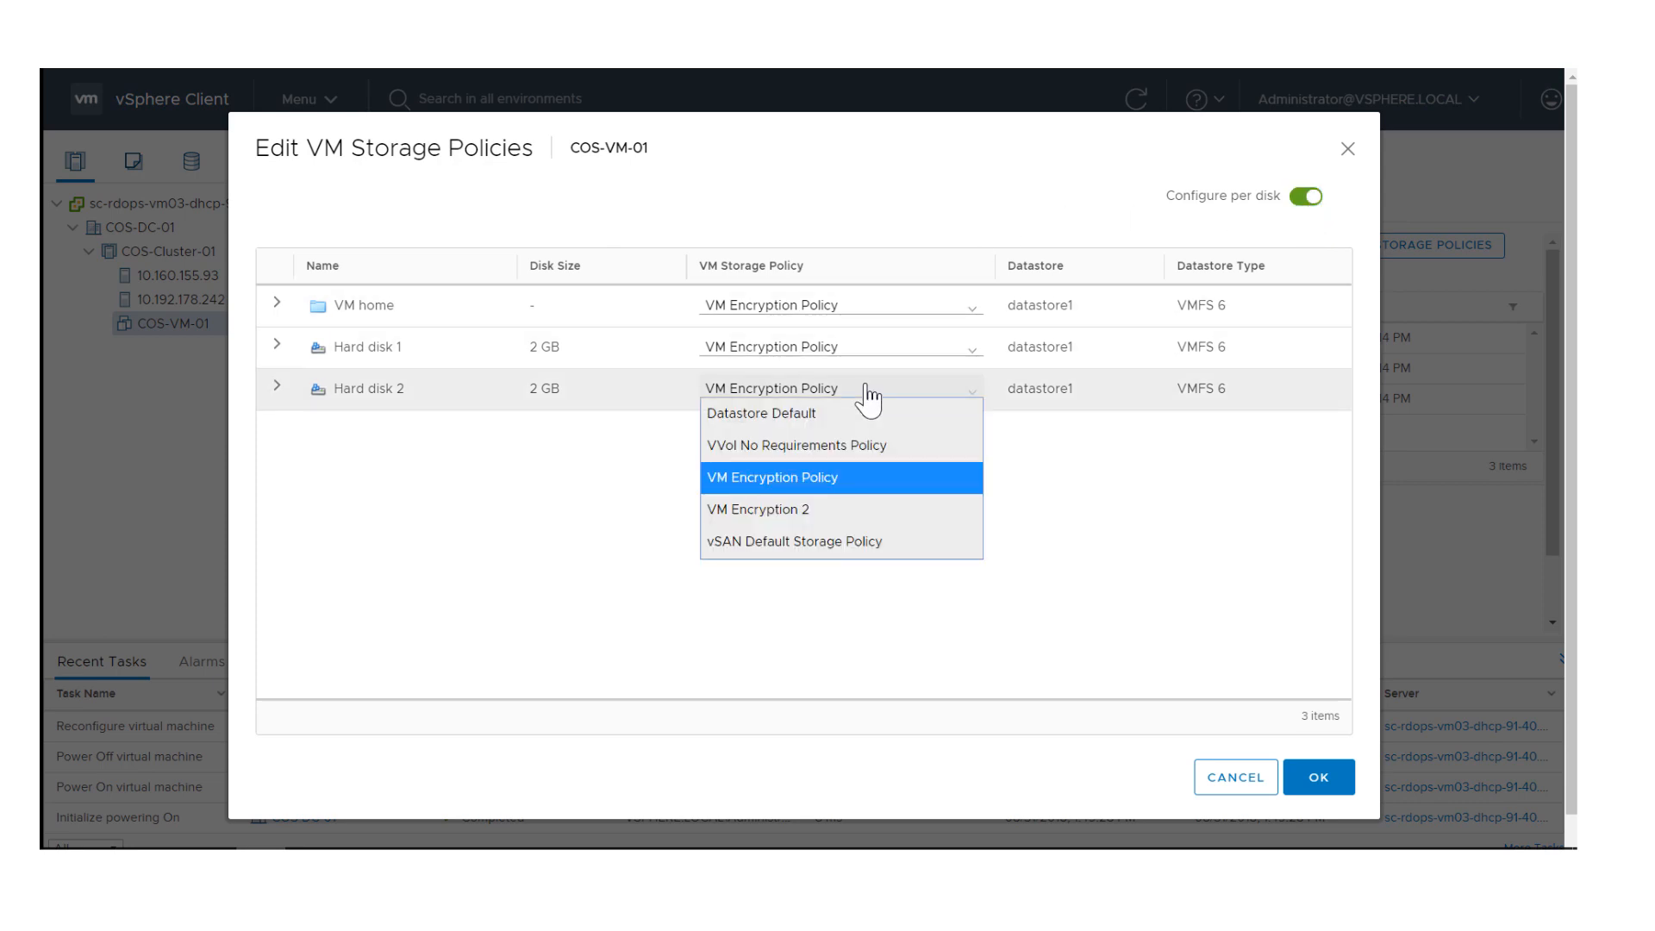
{"action": "left_click", "coordinate": [800, 415]}
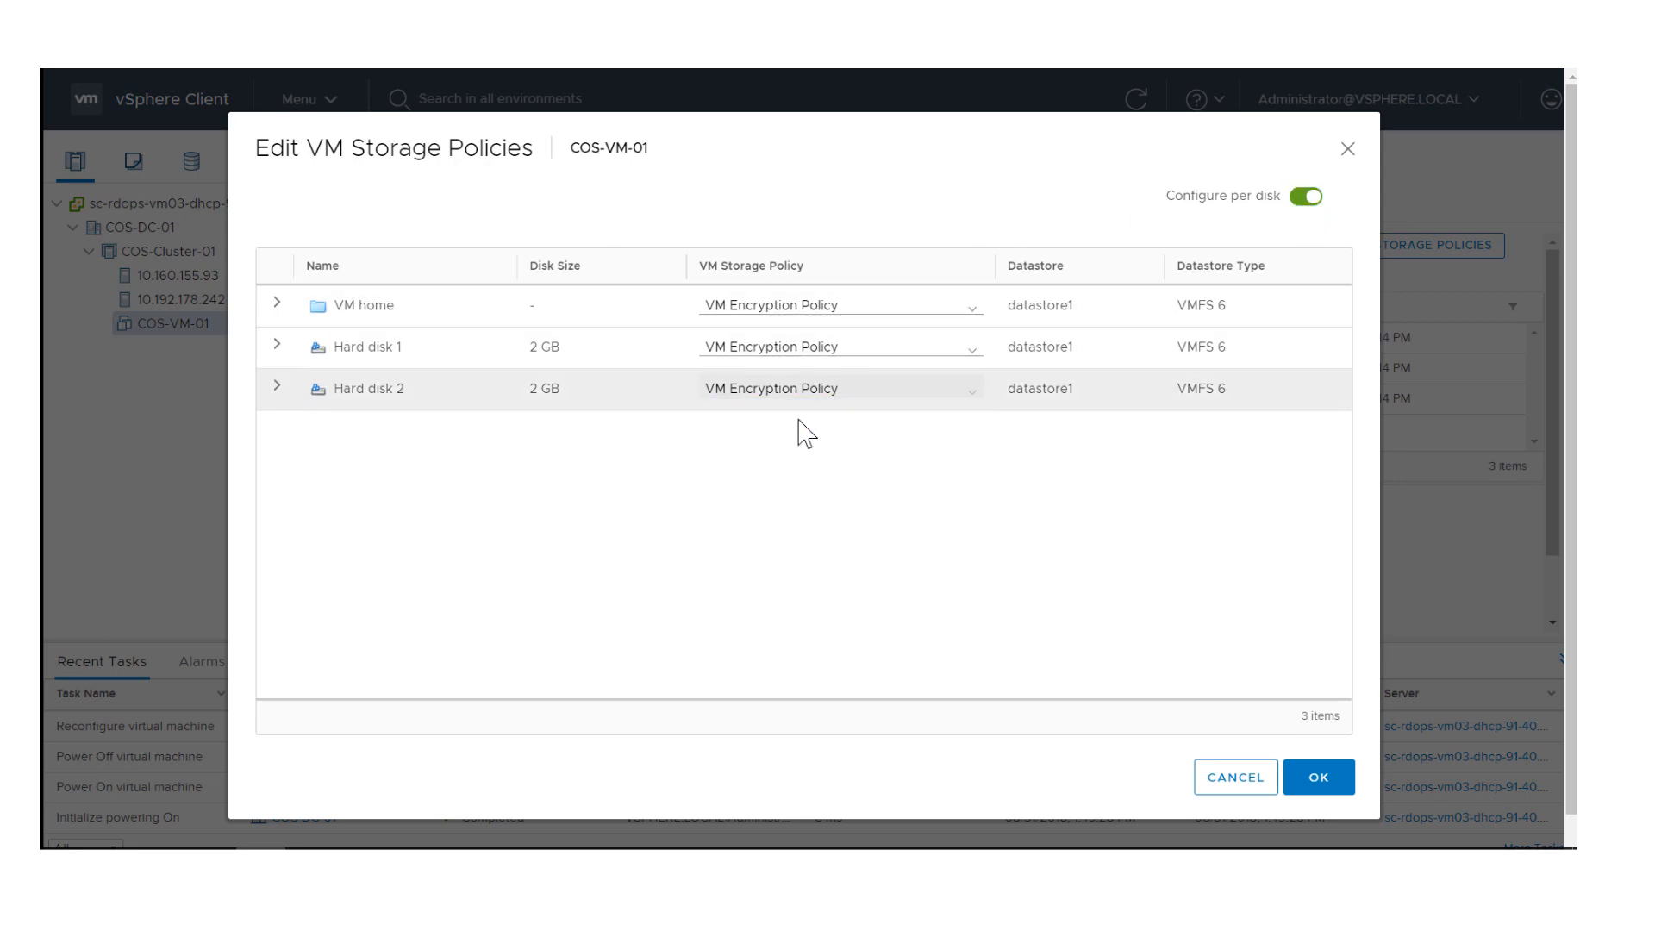
{"action": "left_click", "coordinate": [793, 355]}
{"action": "left_click", "coordinate": [795, 380]}
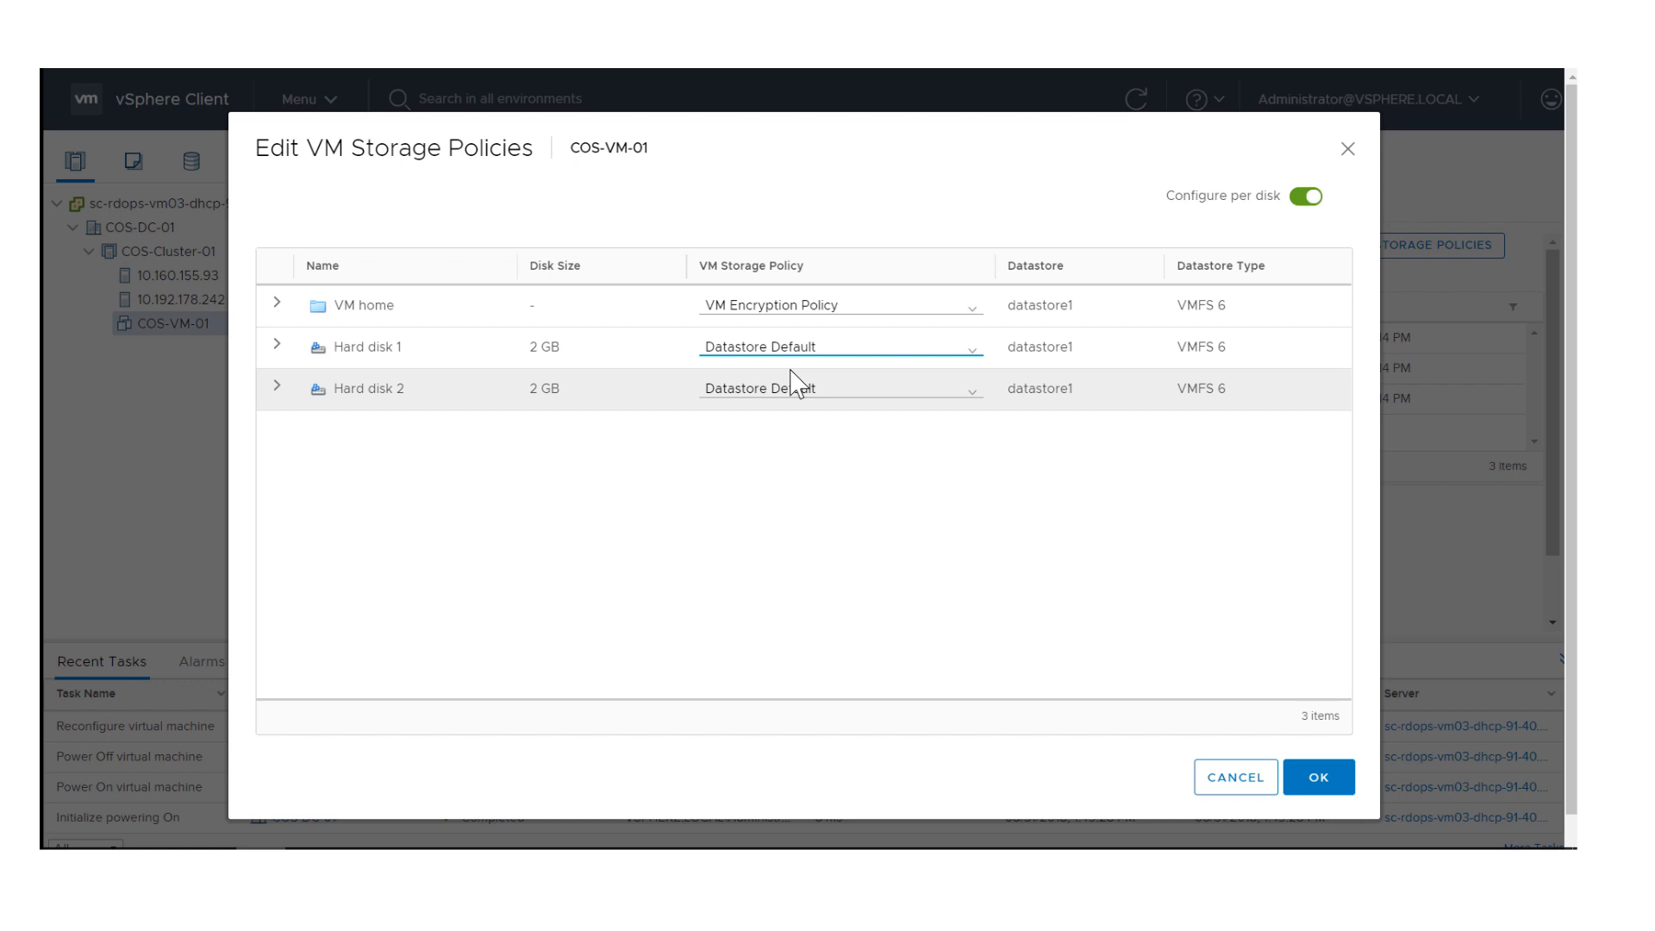
{"action": "left_click", "coordinate": [791, 351]}
{"action": "left_click", "coordinate": [798, 435]}
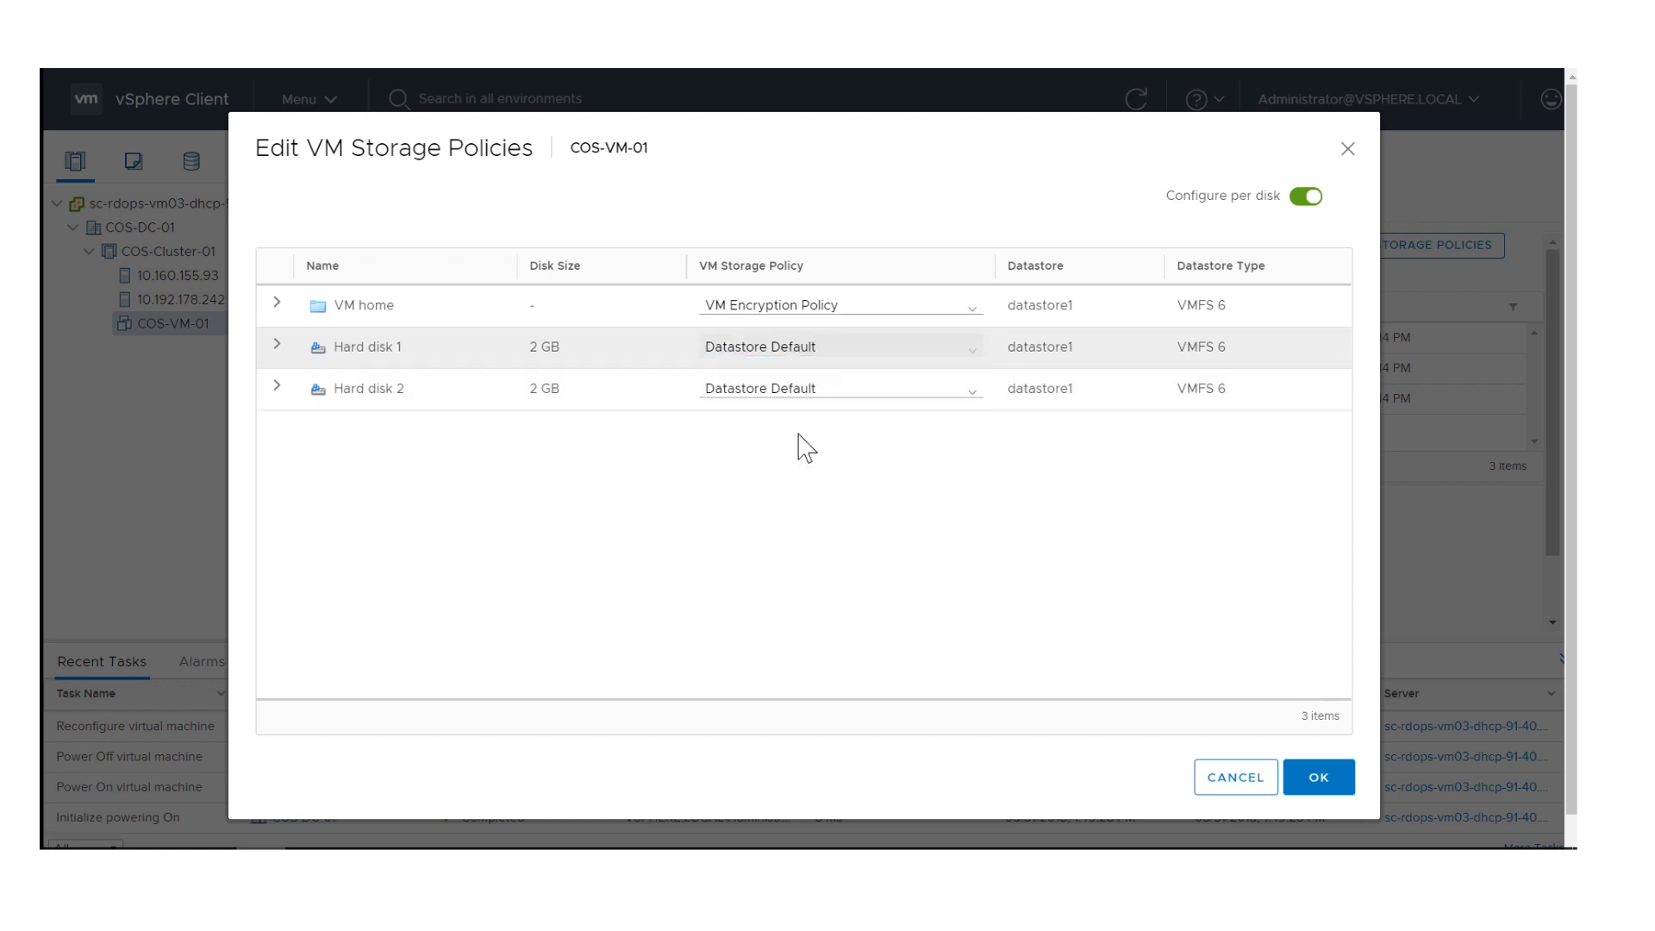
{"action": "left_click", "coordinate": [1318, 776]}
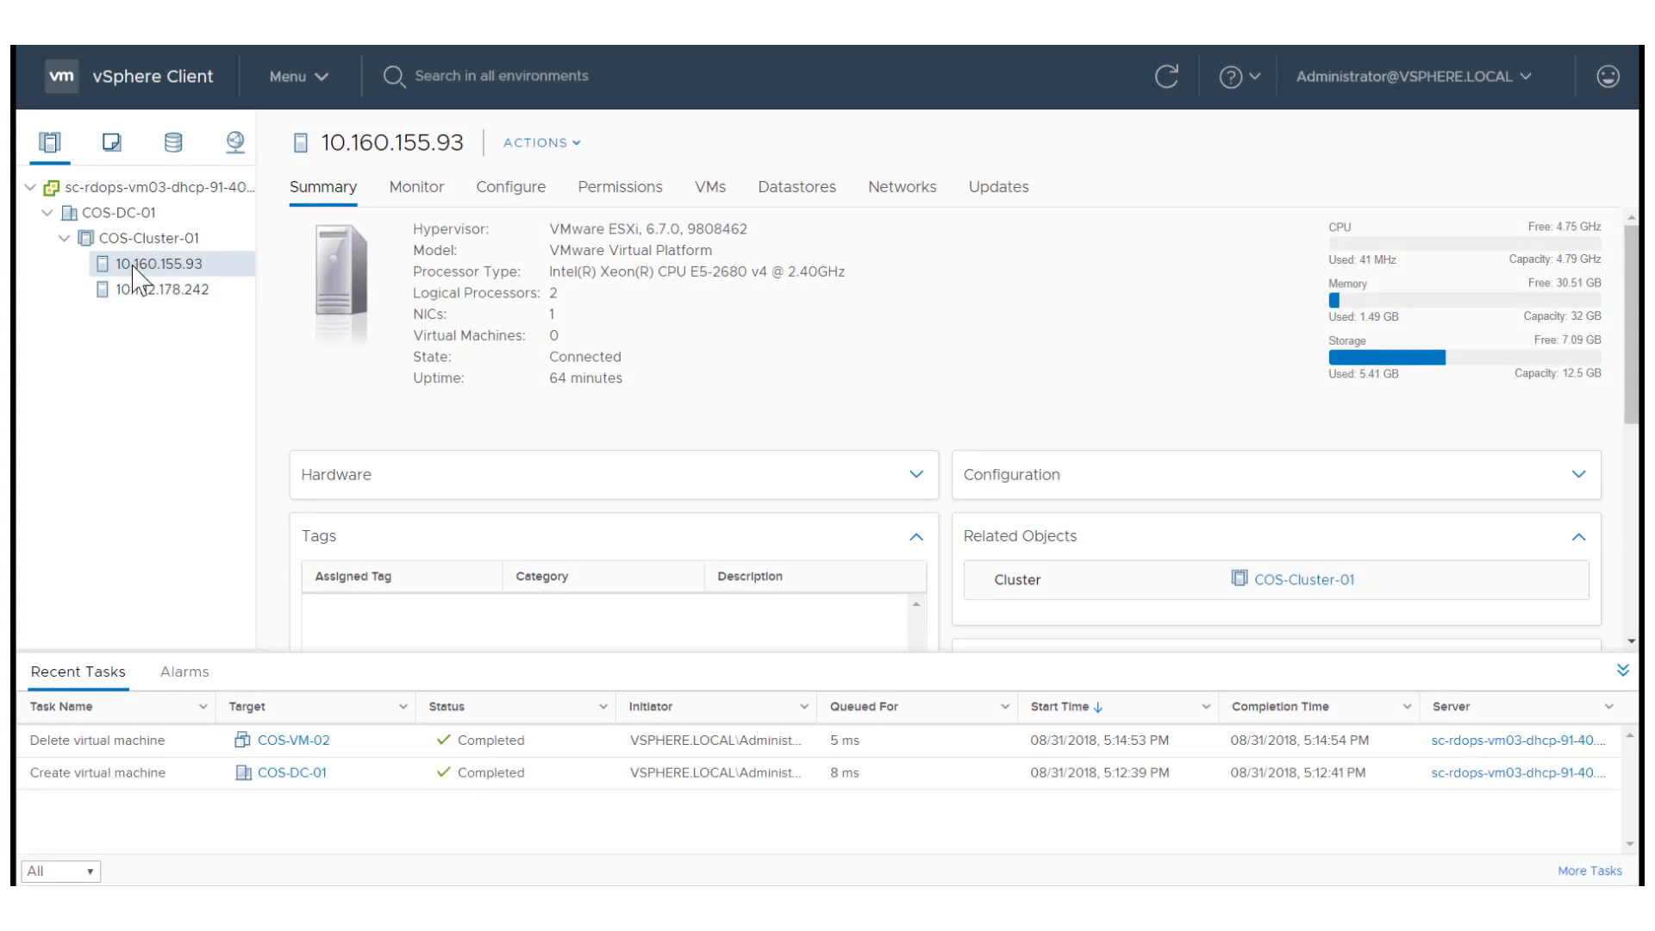
Start creating a new virtual machine on host 10.160.155.93, naming it COS-VM-02 and accepting the default location and compute resource.
{"action": "right_click", "coordinate": [134, 266]}
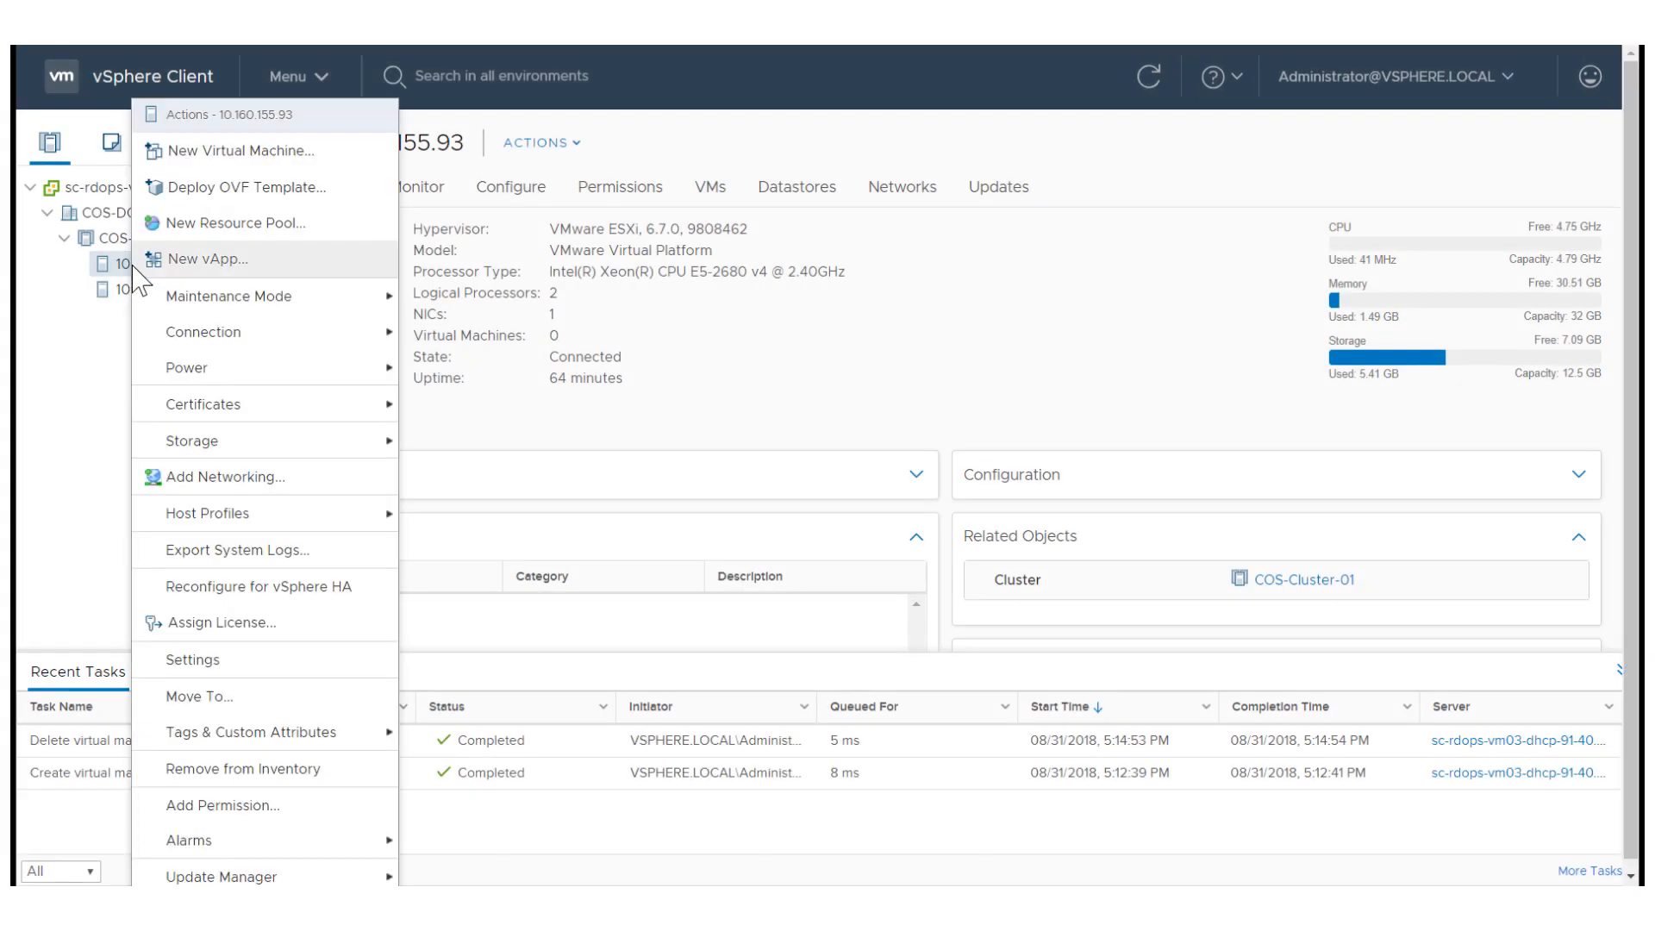
{"action": "left_click", "coordinate": [227, 159]}
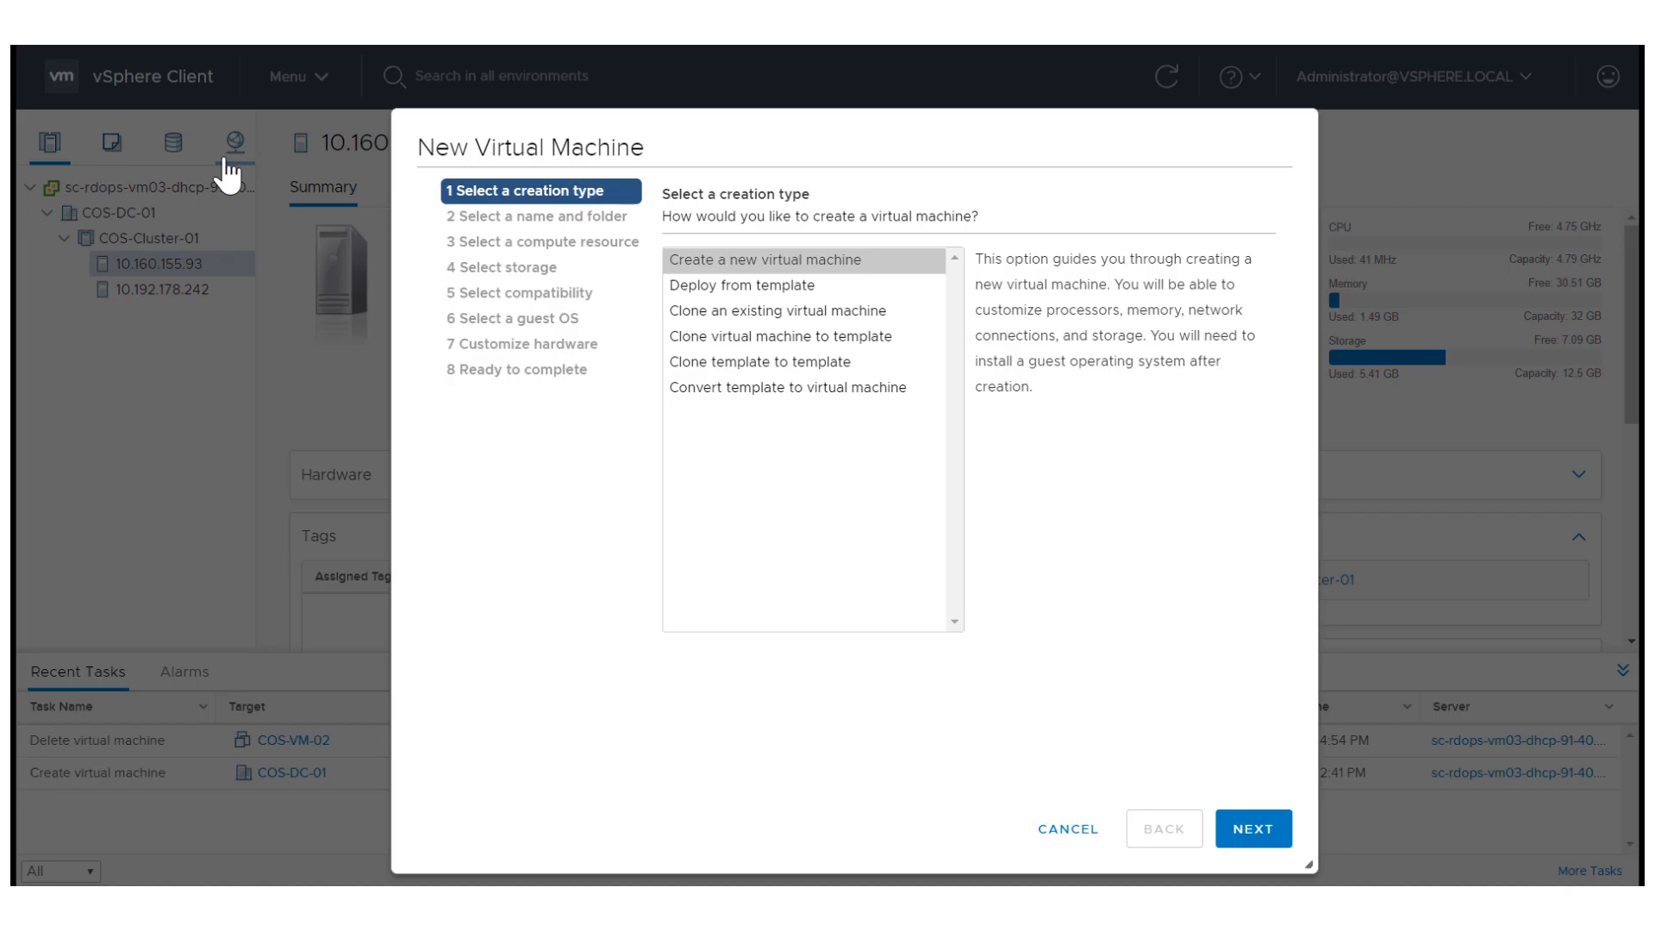
{"action": "left_click", "coordinate": [1252, 830]}
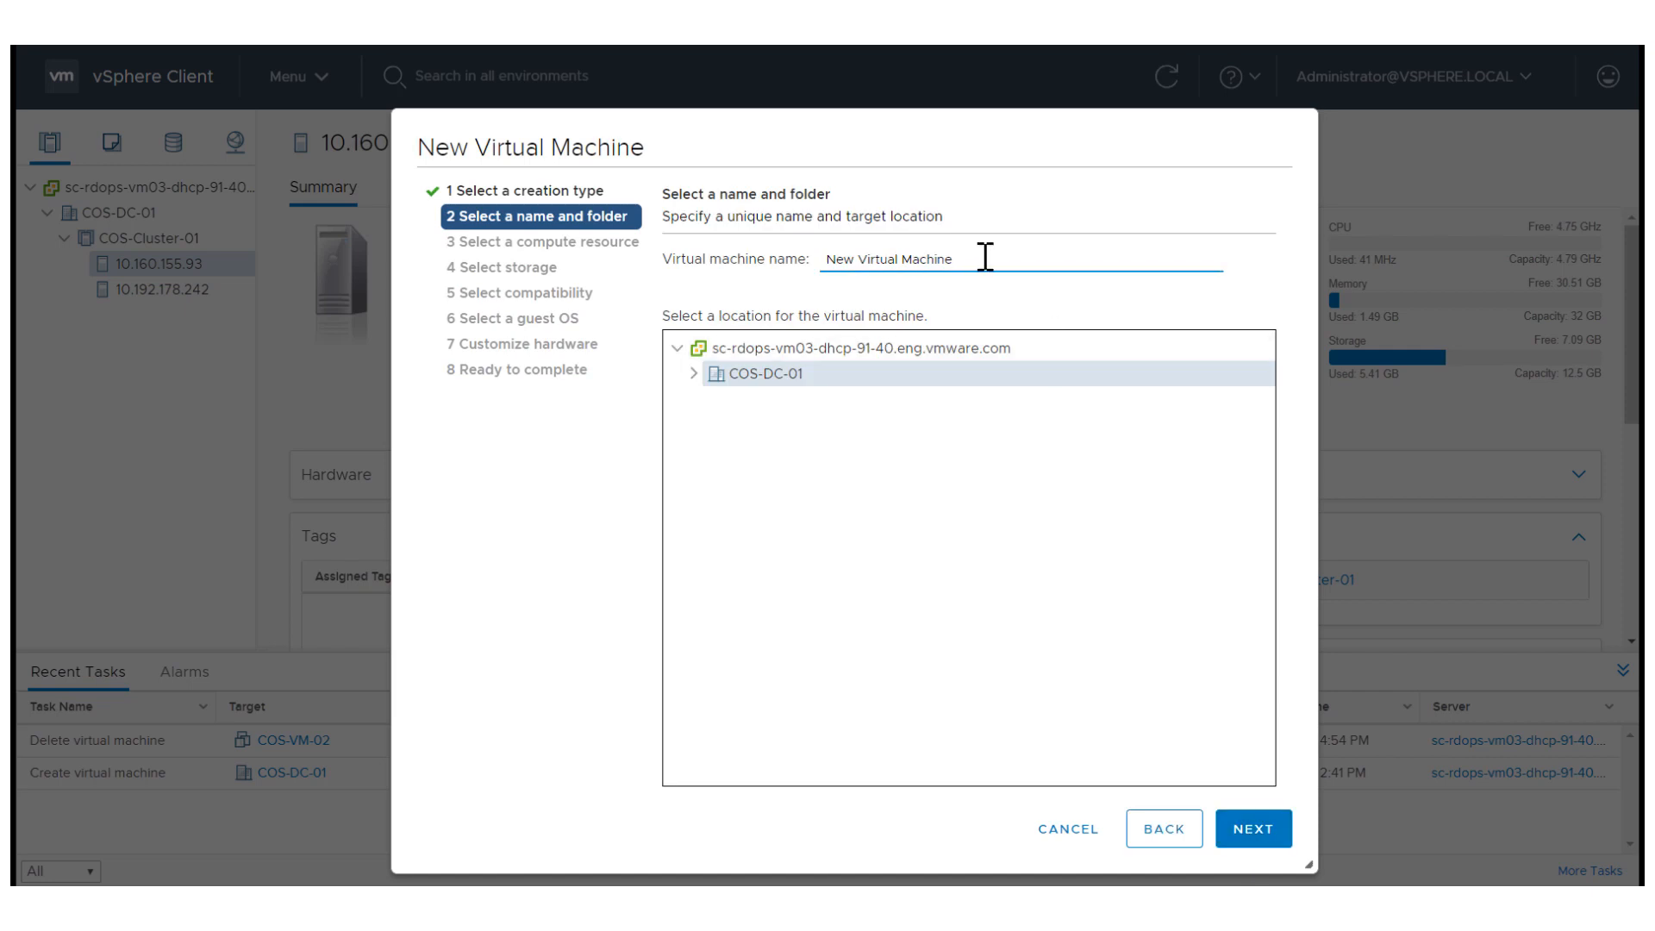
{"action": "type", "text": "c"}
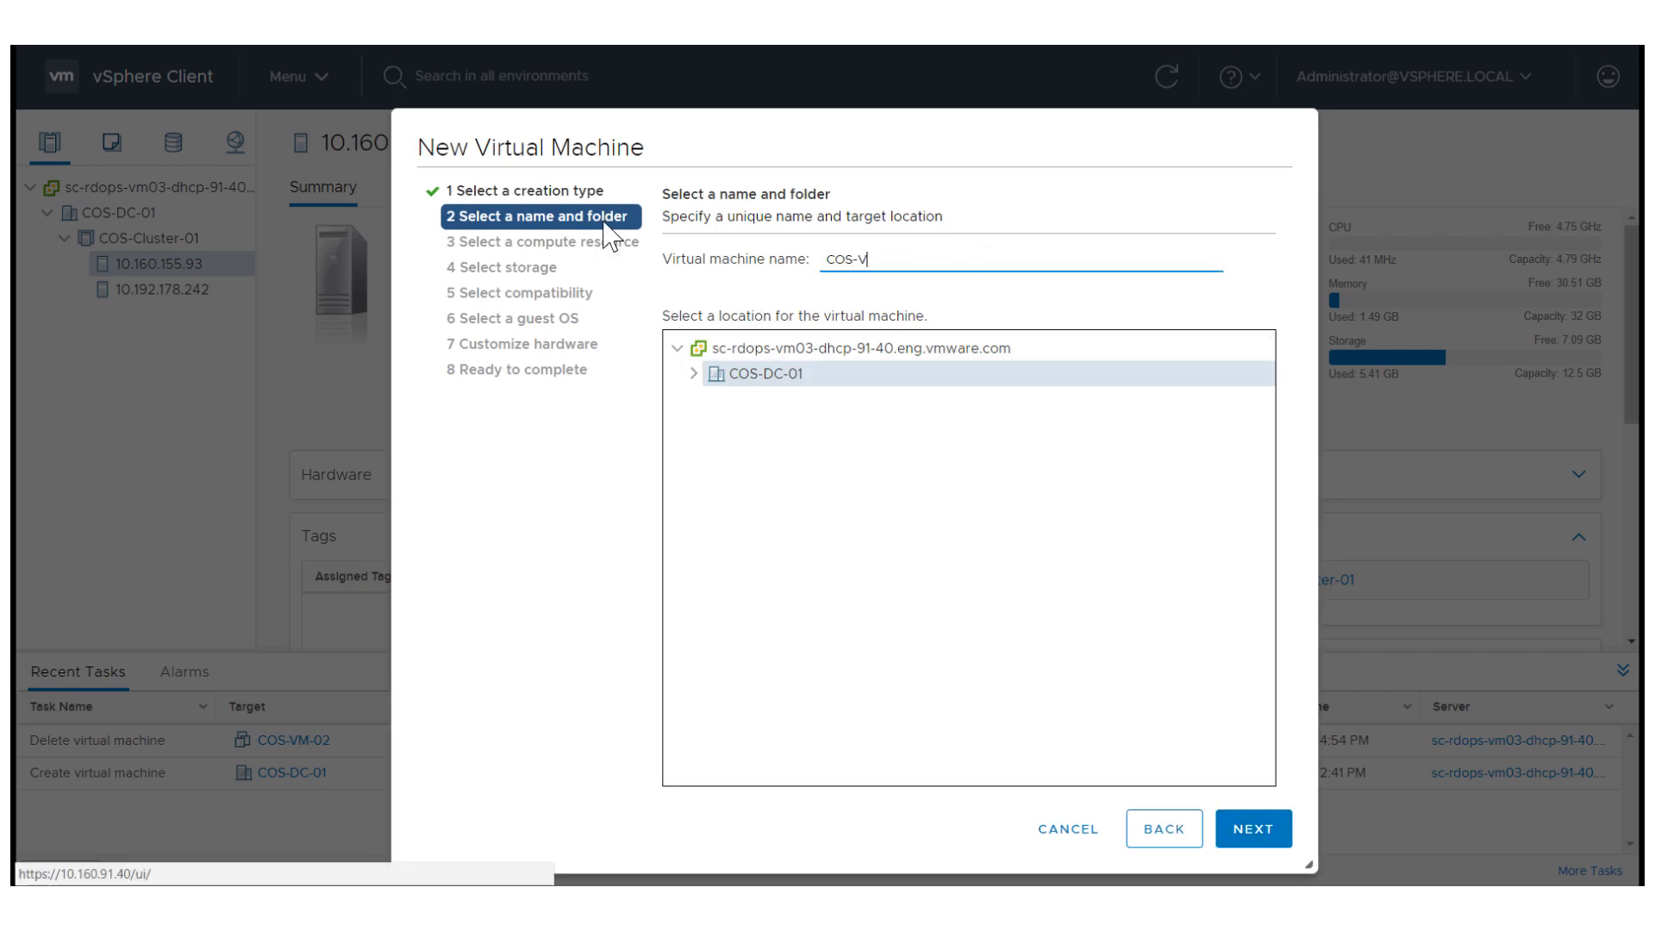
{"action": "type", "text": "OS-VM-02"}
{"action": "left_click", "coordinate": [1264, 838]}
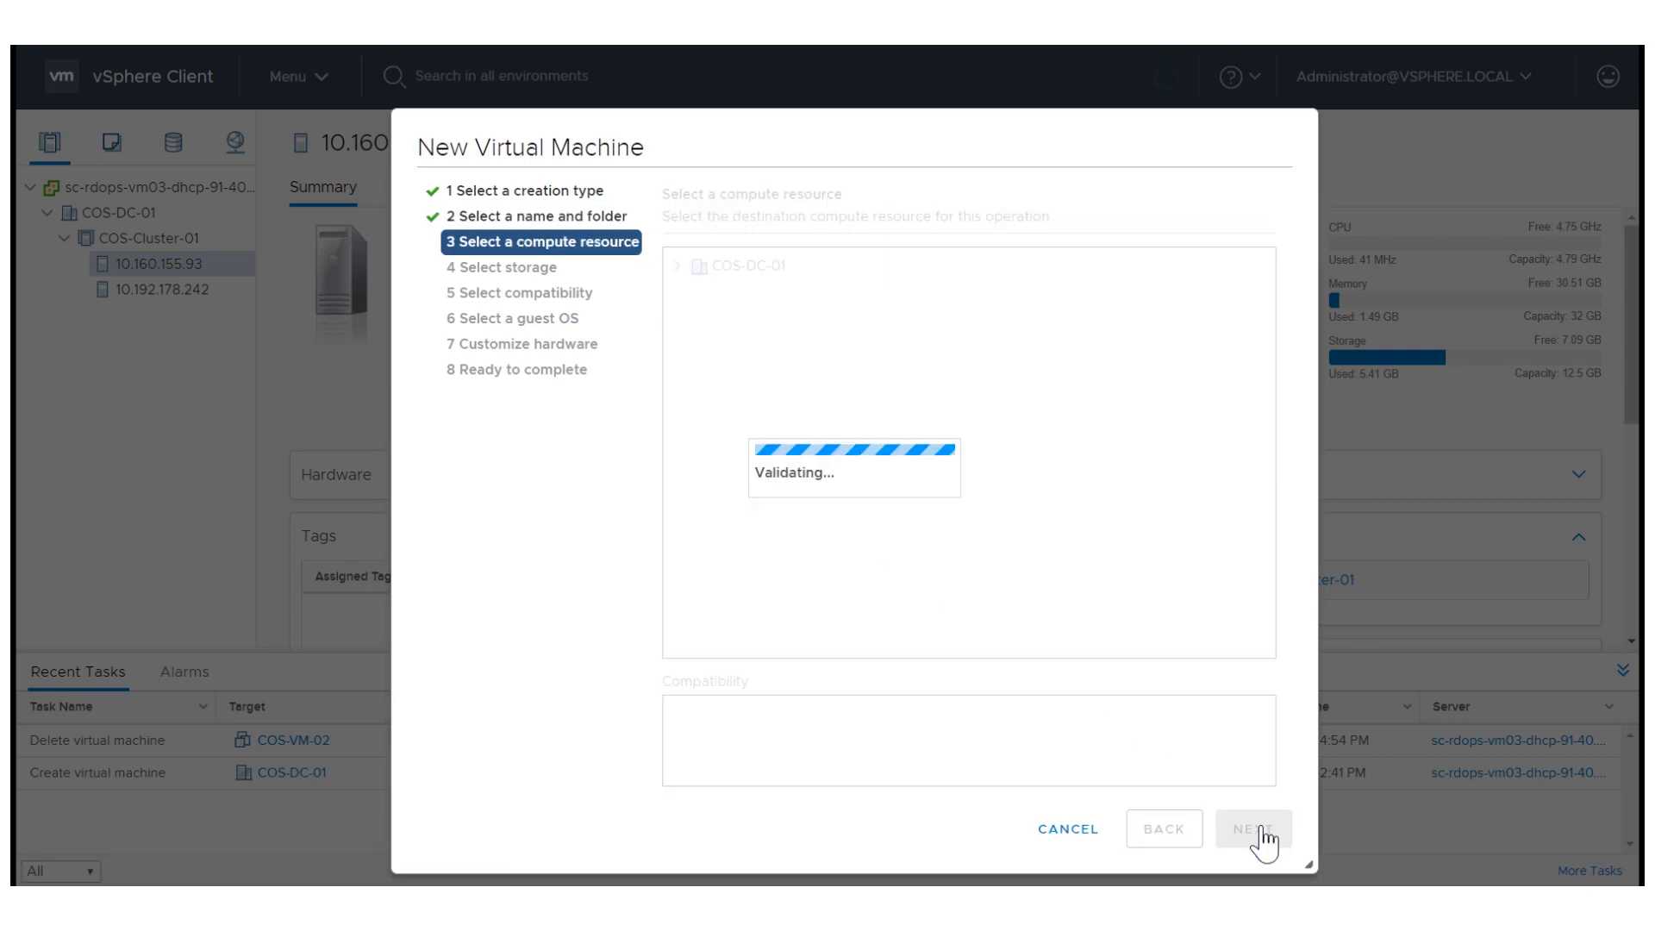
{"action": "left_click", "coordinate": [1263, 838]}
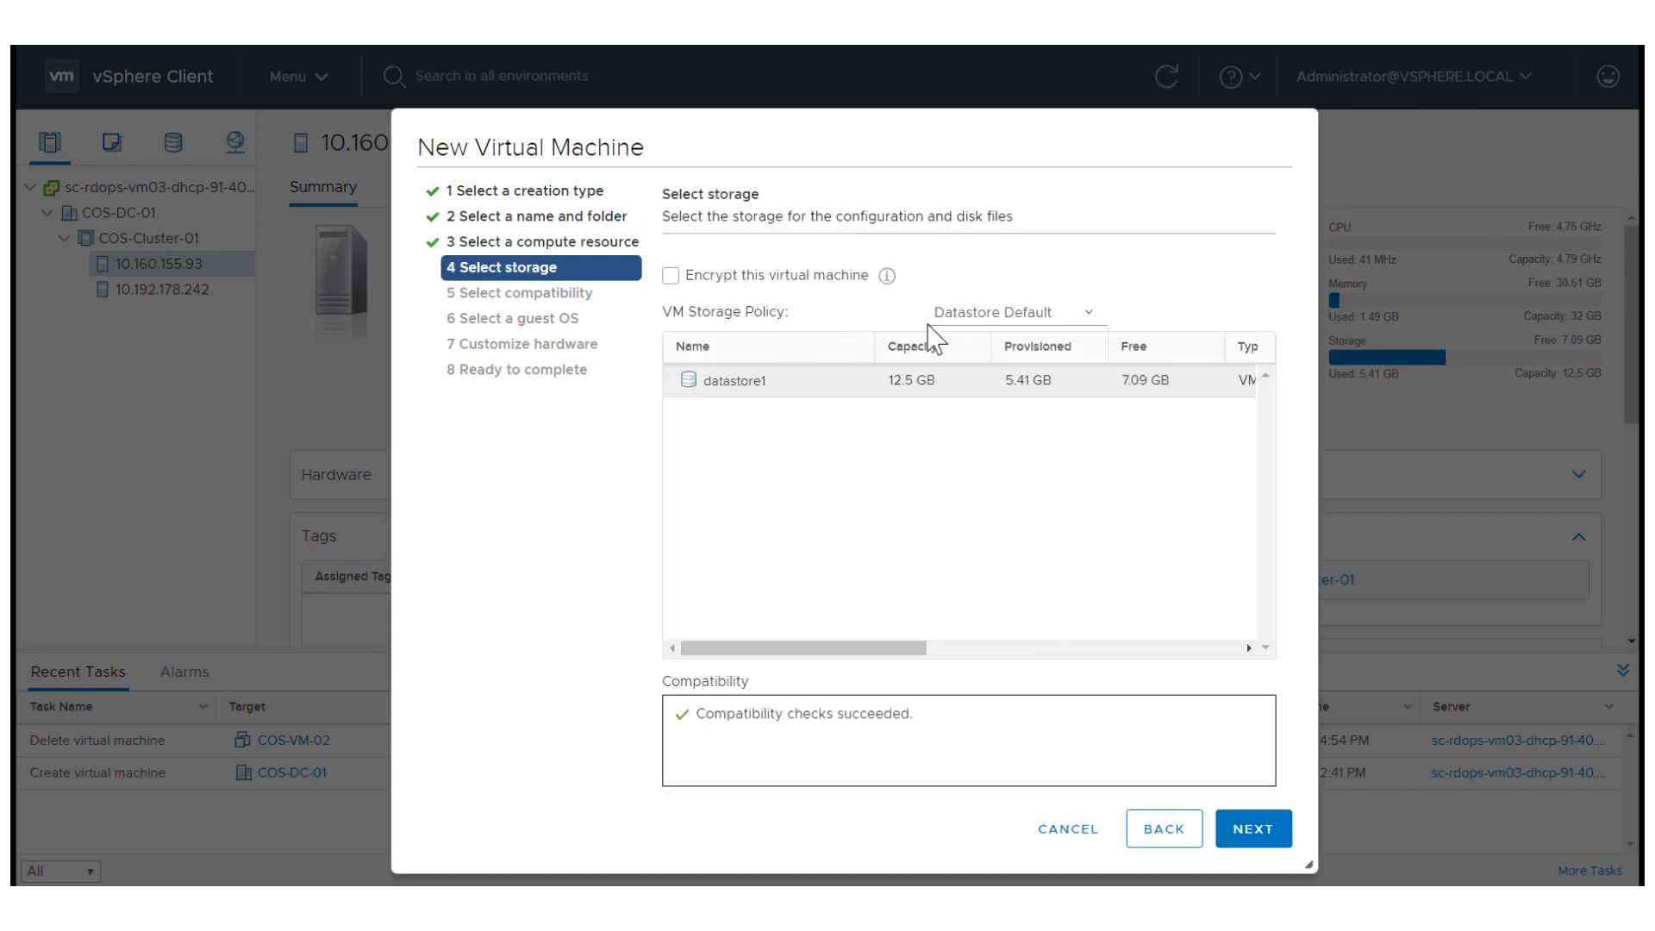
Enable encryption for the new virtual machine with VM Encryption Policy as its storage policy, and accept the default compatibility and guest OS.
{"action": "left_click", "coordinate": [959, 327]}
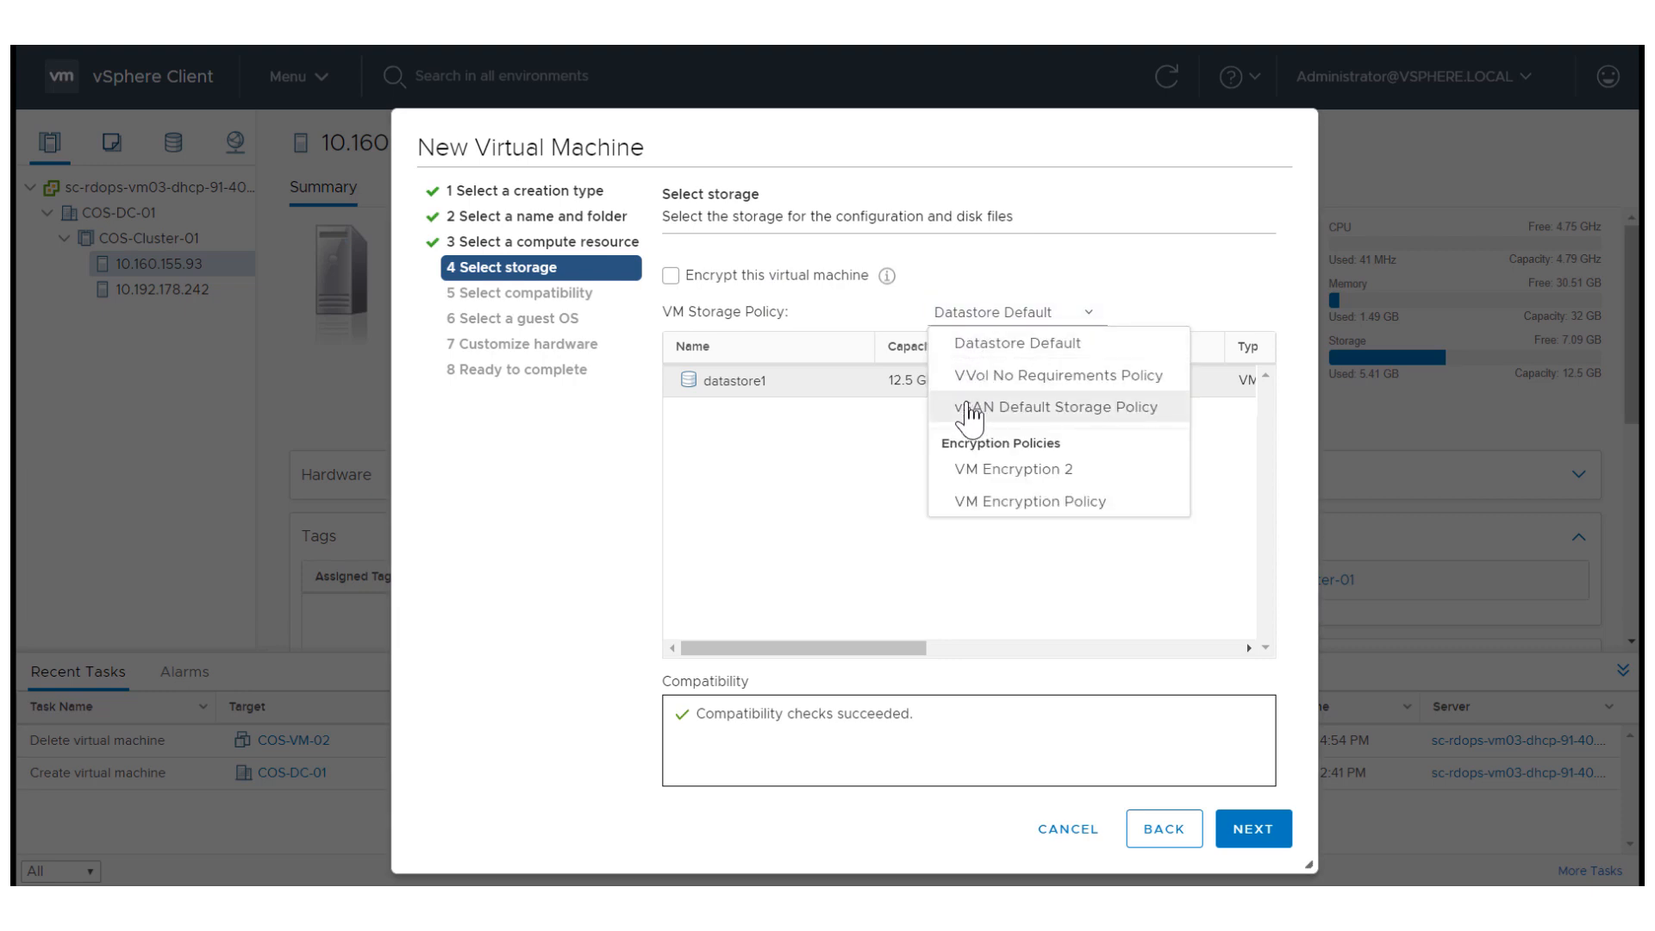
{"action": "left_click", "coordinate": [671, 276]}
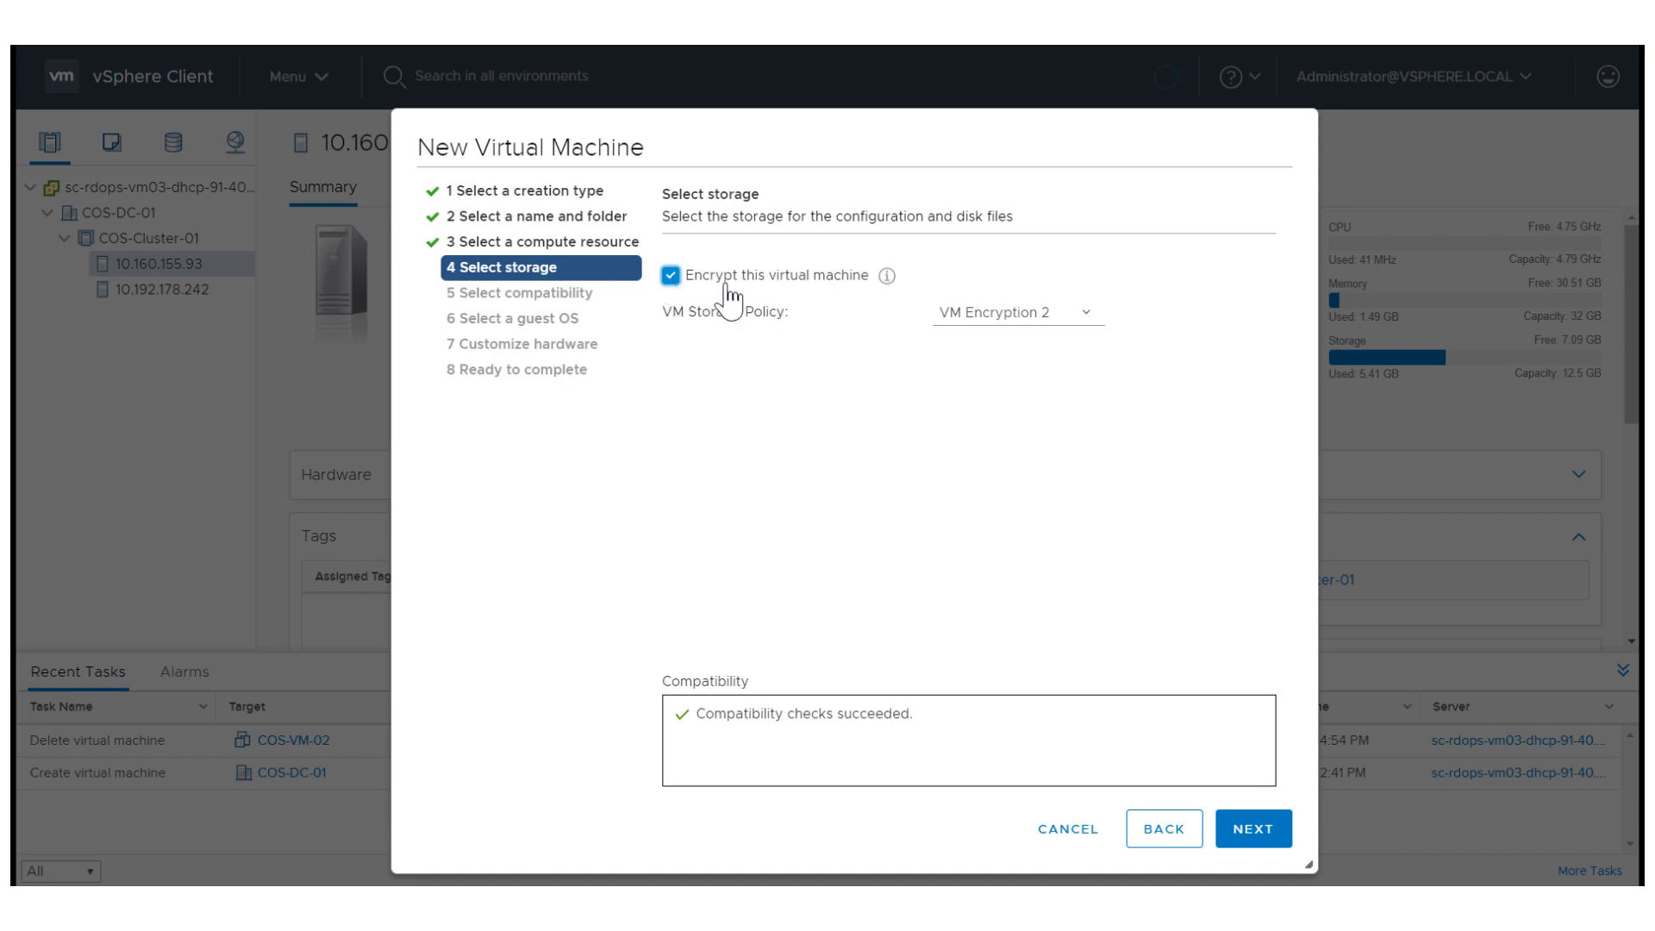
{"action": "left_click", "coordinate": [976, 319]}
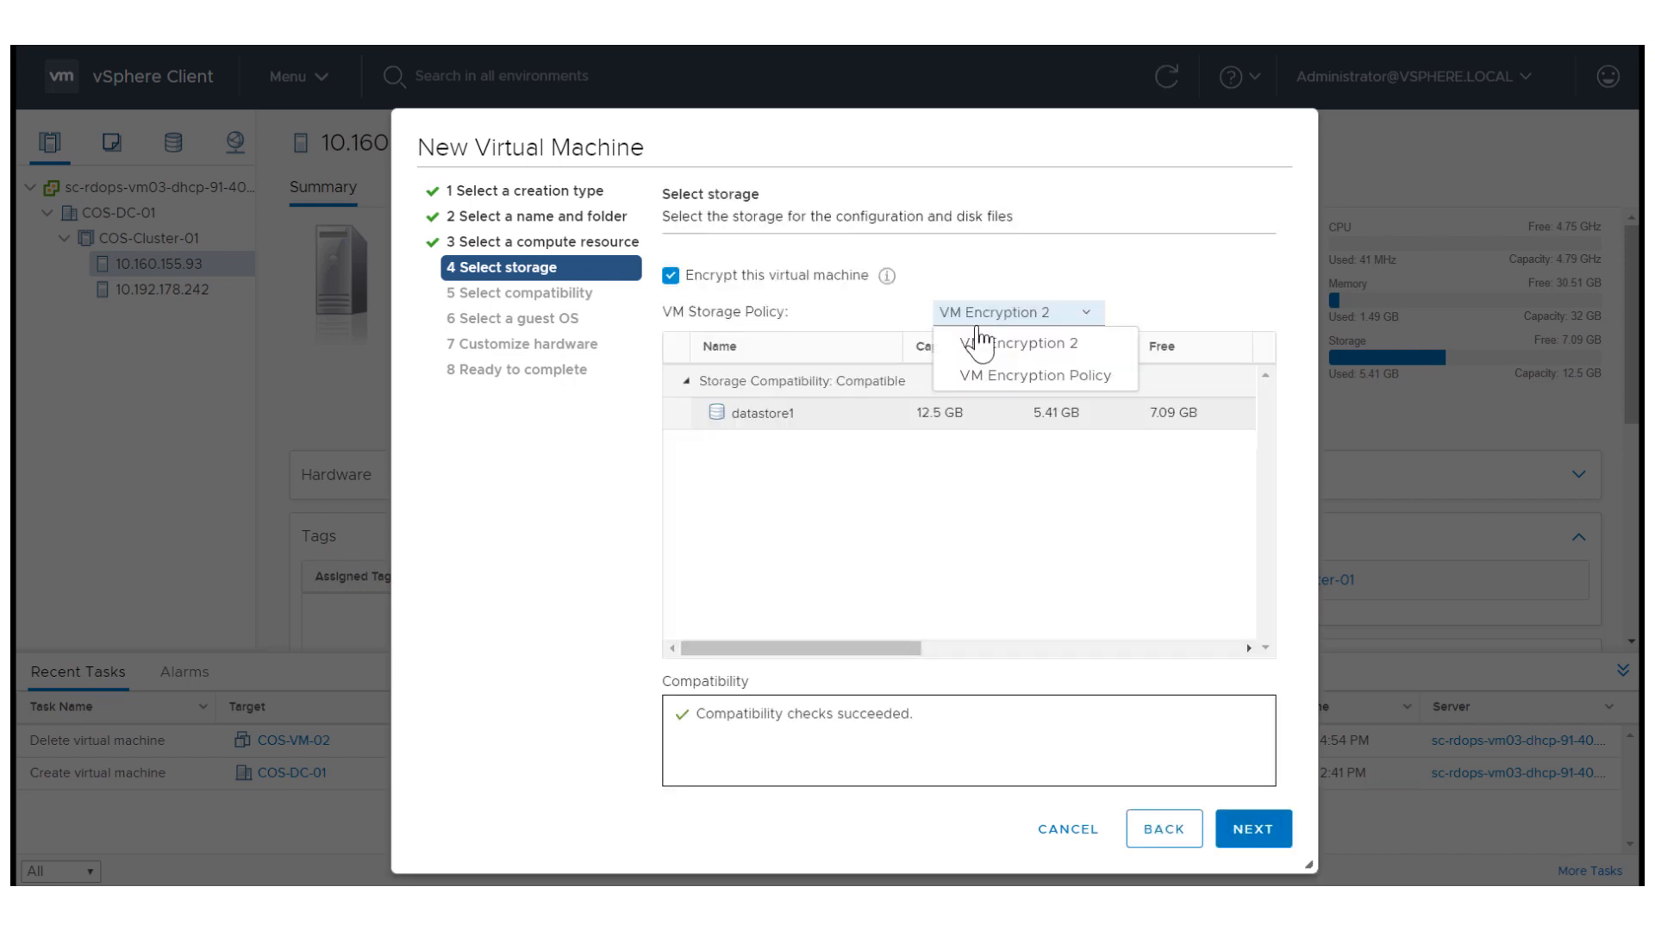
{"action": "left_click", "coordinate": [993, 376]}
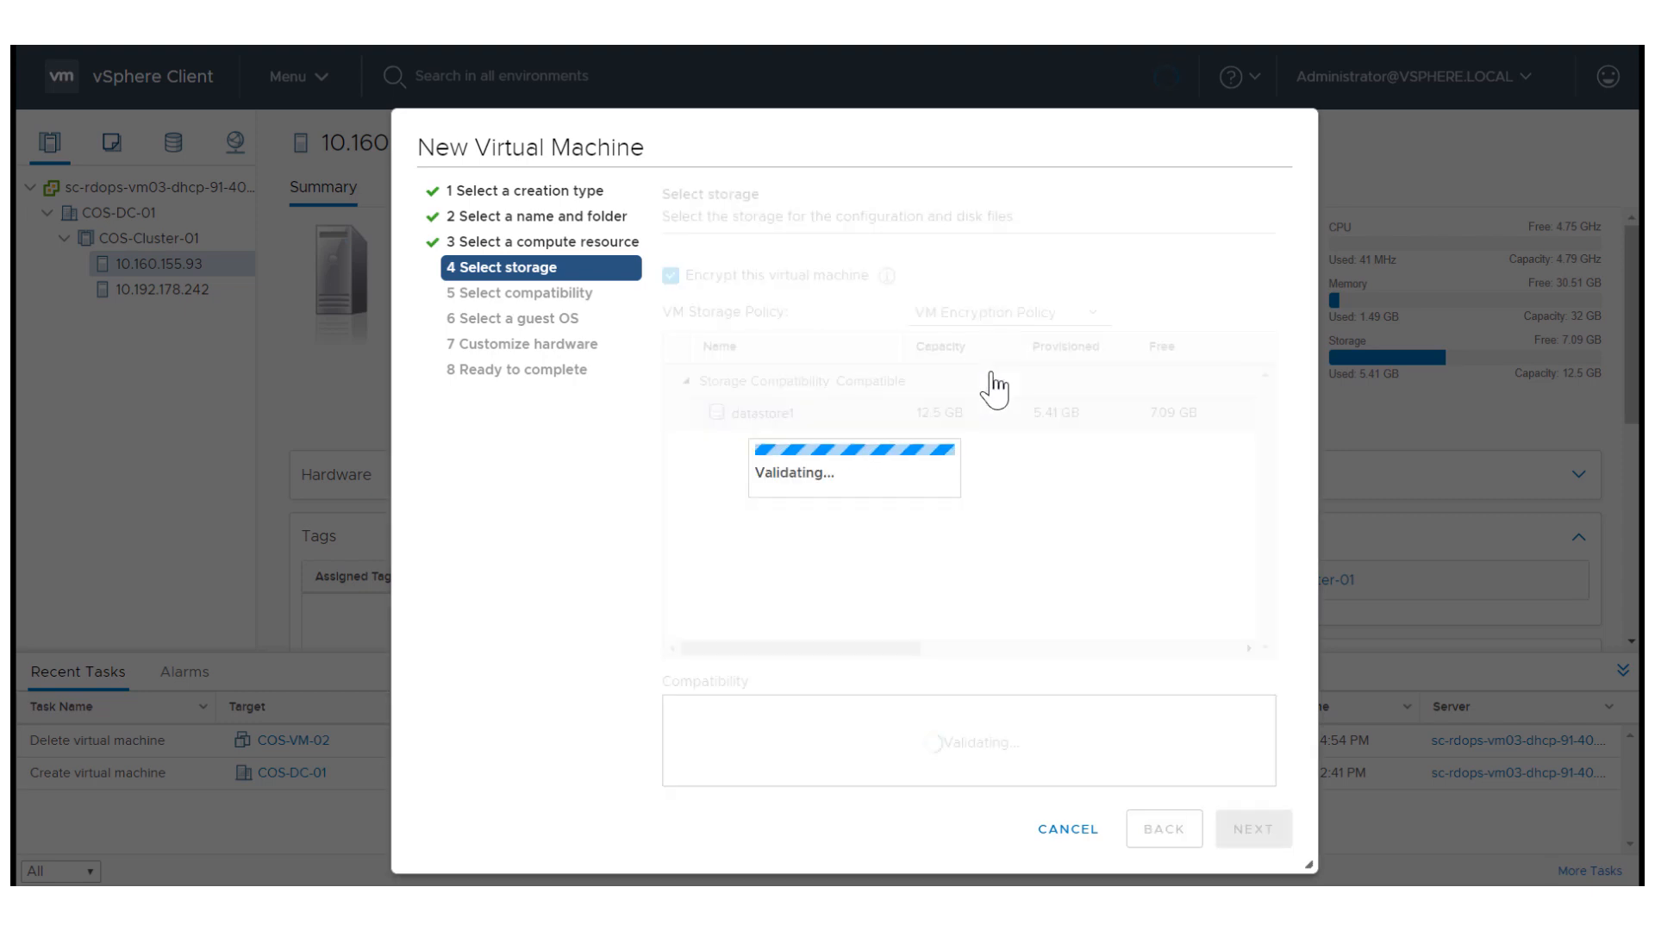
{"action": "left_click", "coordinate": [1252, 830]}
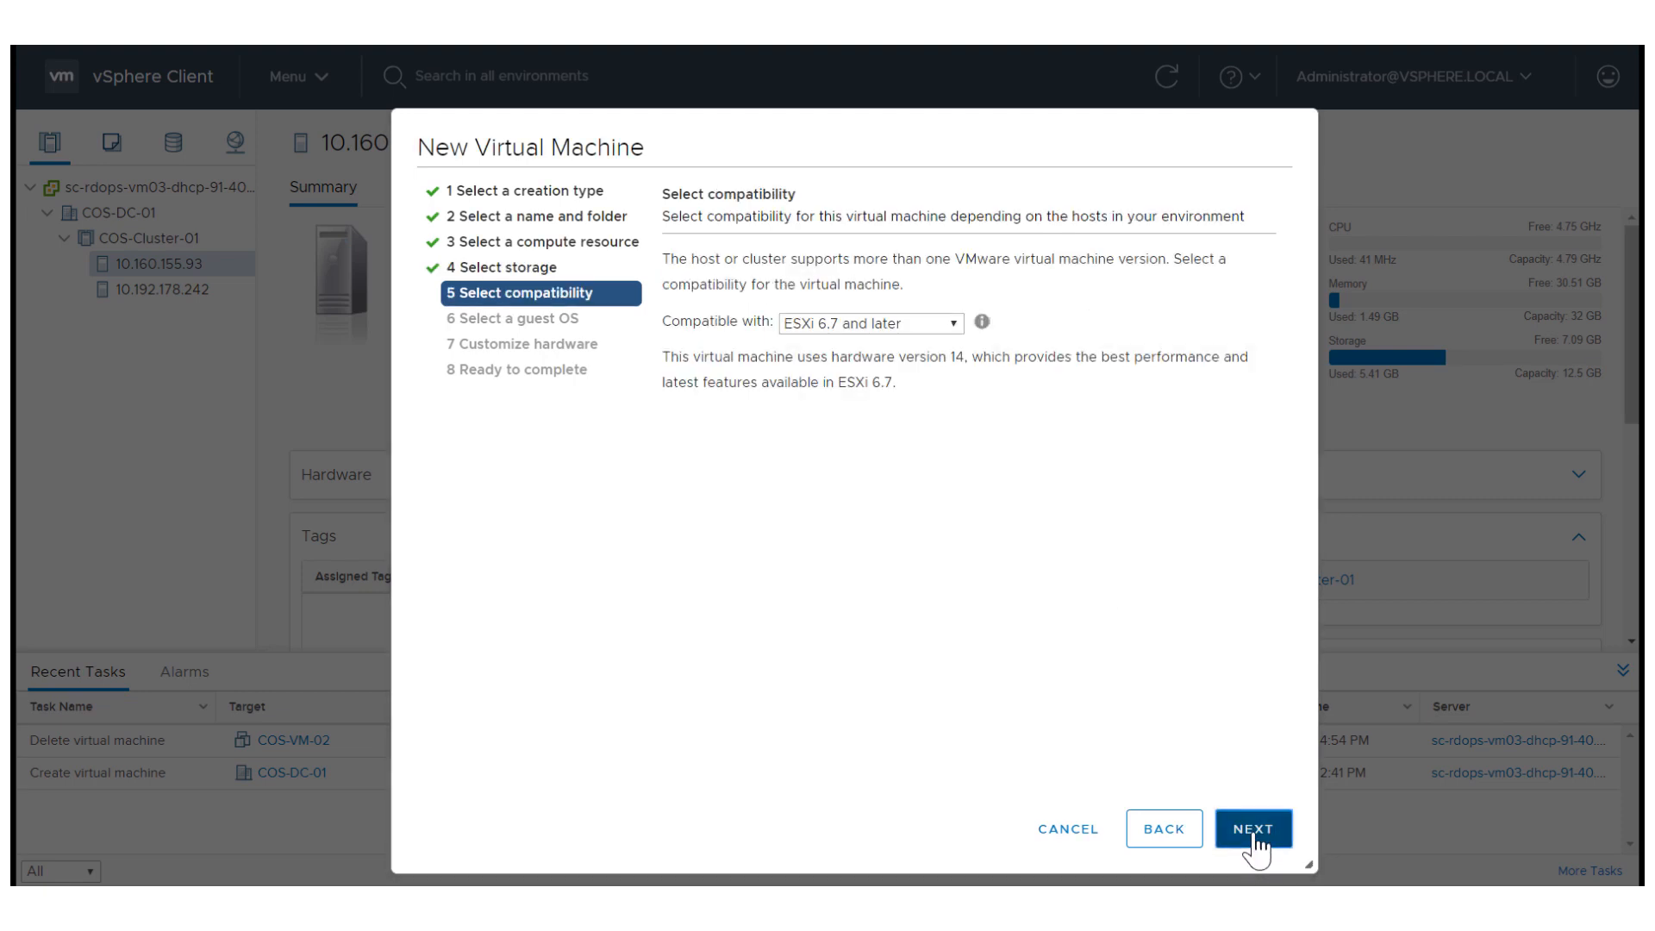
{"action": "left_click", "coordinate": [1252, 830]}
{"action": "left_click", "coordinate": [1253, 830]}
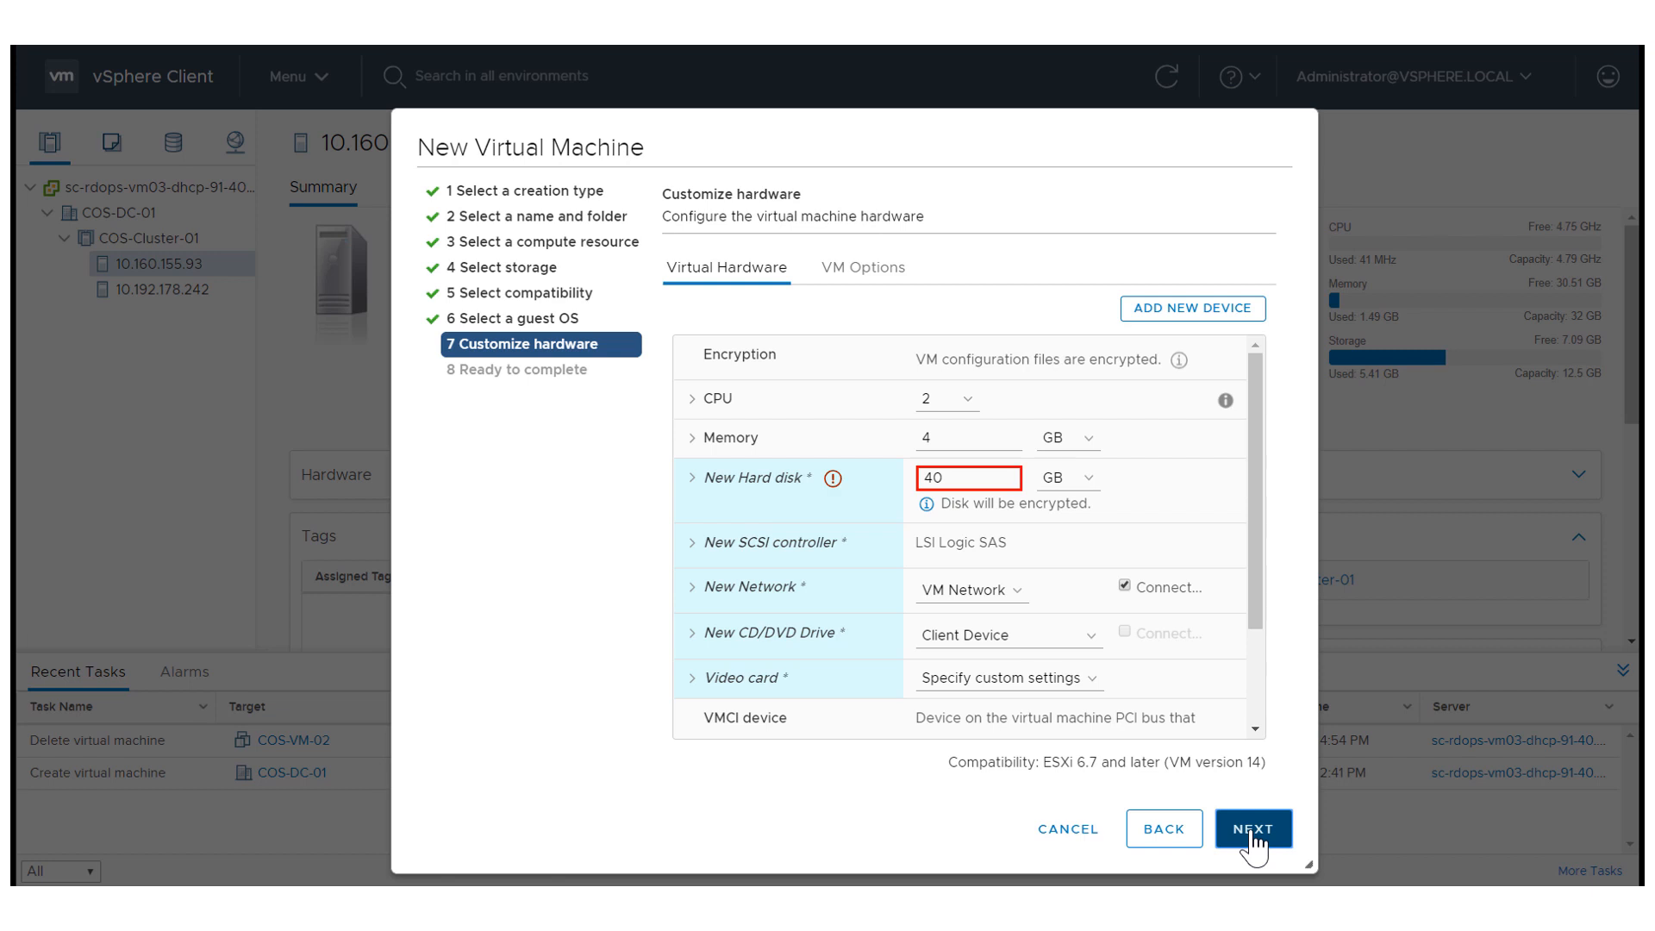
Exclude Disk 0 from encryption in the new virtual machine's encryption settings.
{"action": "left_click", "coordinate": [866, 272]}
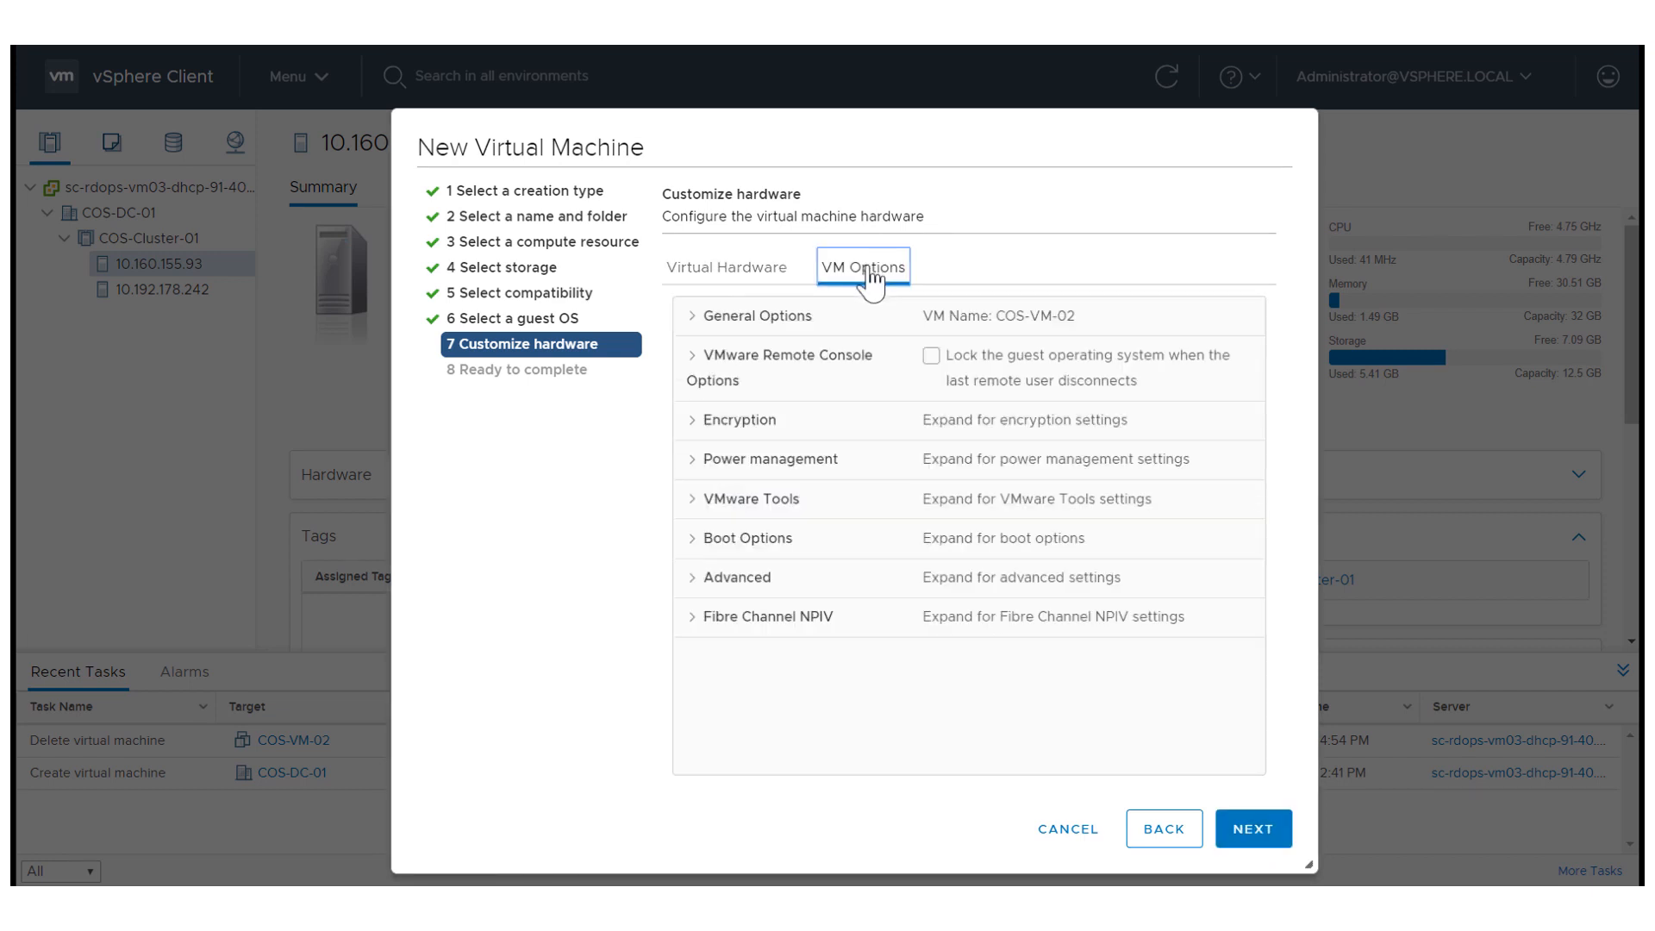
{"action": "left_click", "coordinate": [689, 428]}
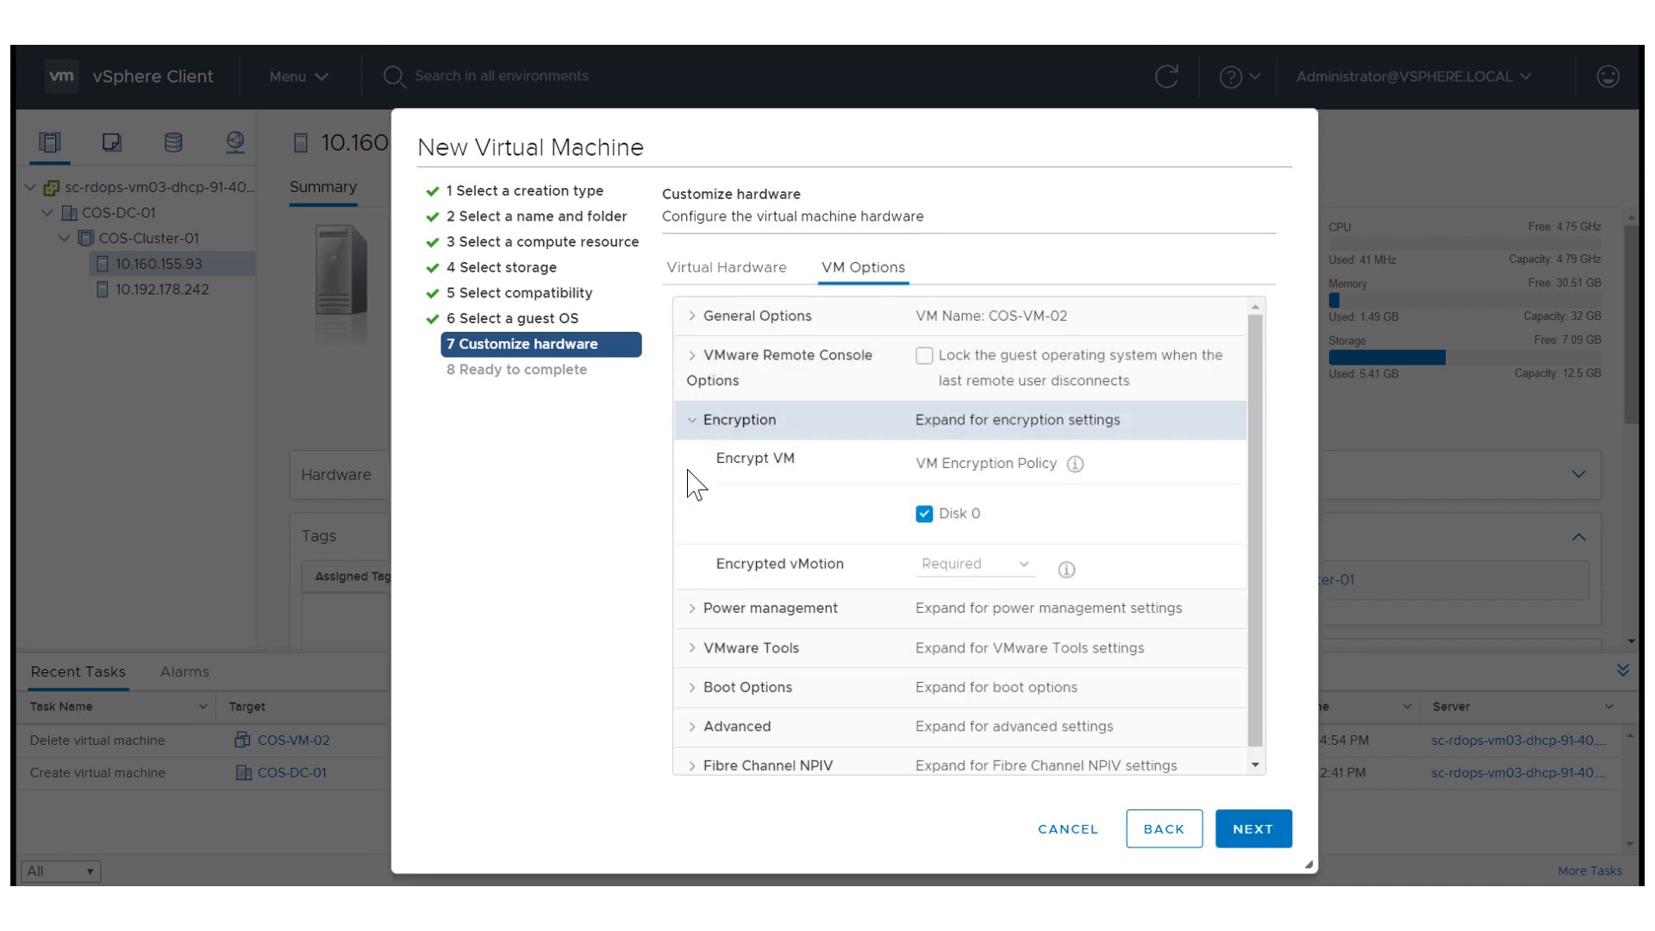
{"action": "left_click", "coordinate": [924, 516]}
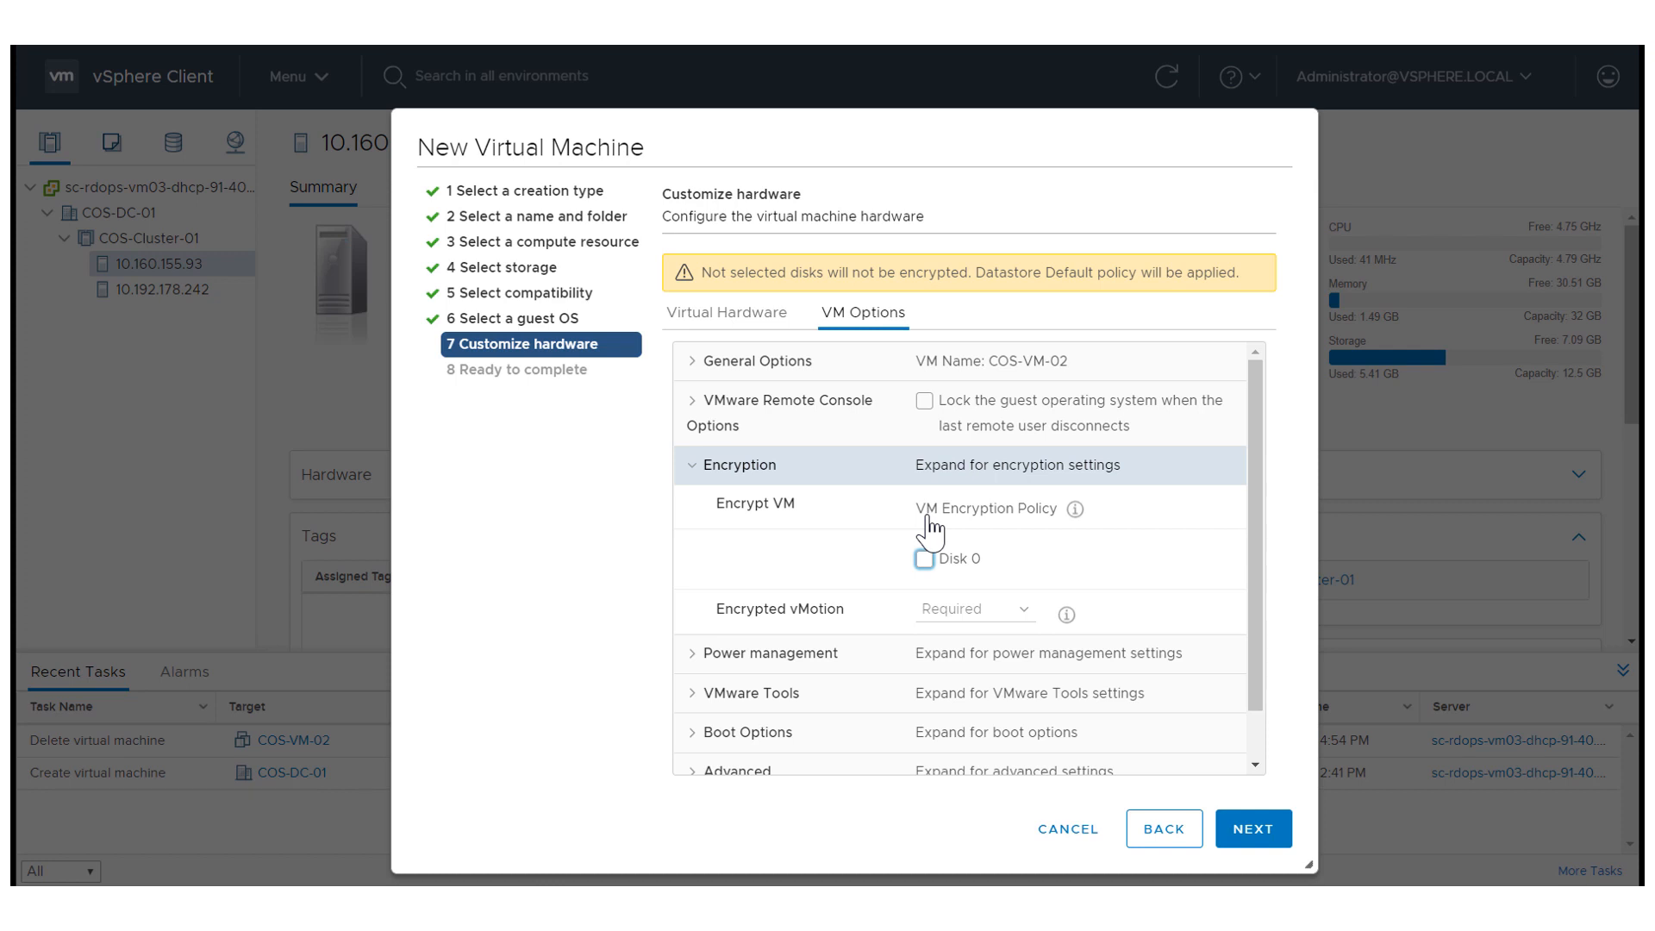
Add a second hard disk to the new virtual machine's hardware and assign it VM Encryption Policy as its storage policy.
{"action": "left_click", "coordinate": [729, 319]}
{"action": "left_click", "coordinate": [1144, 308]}
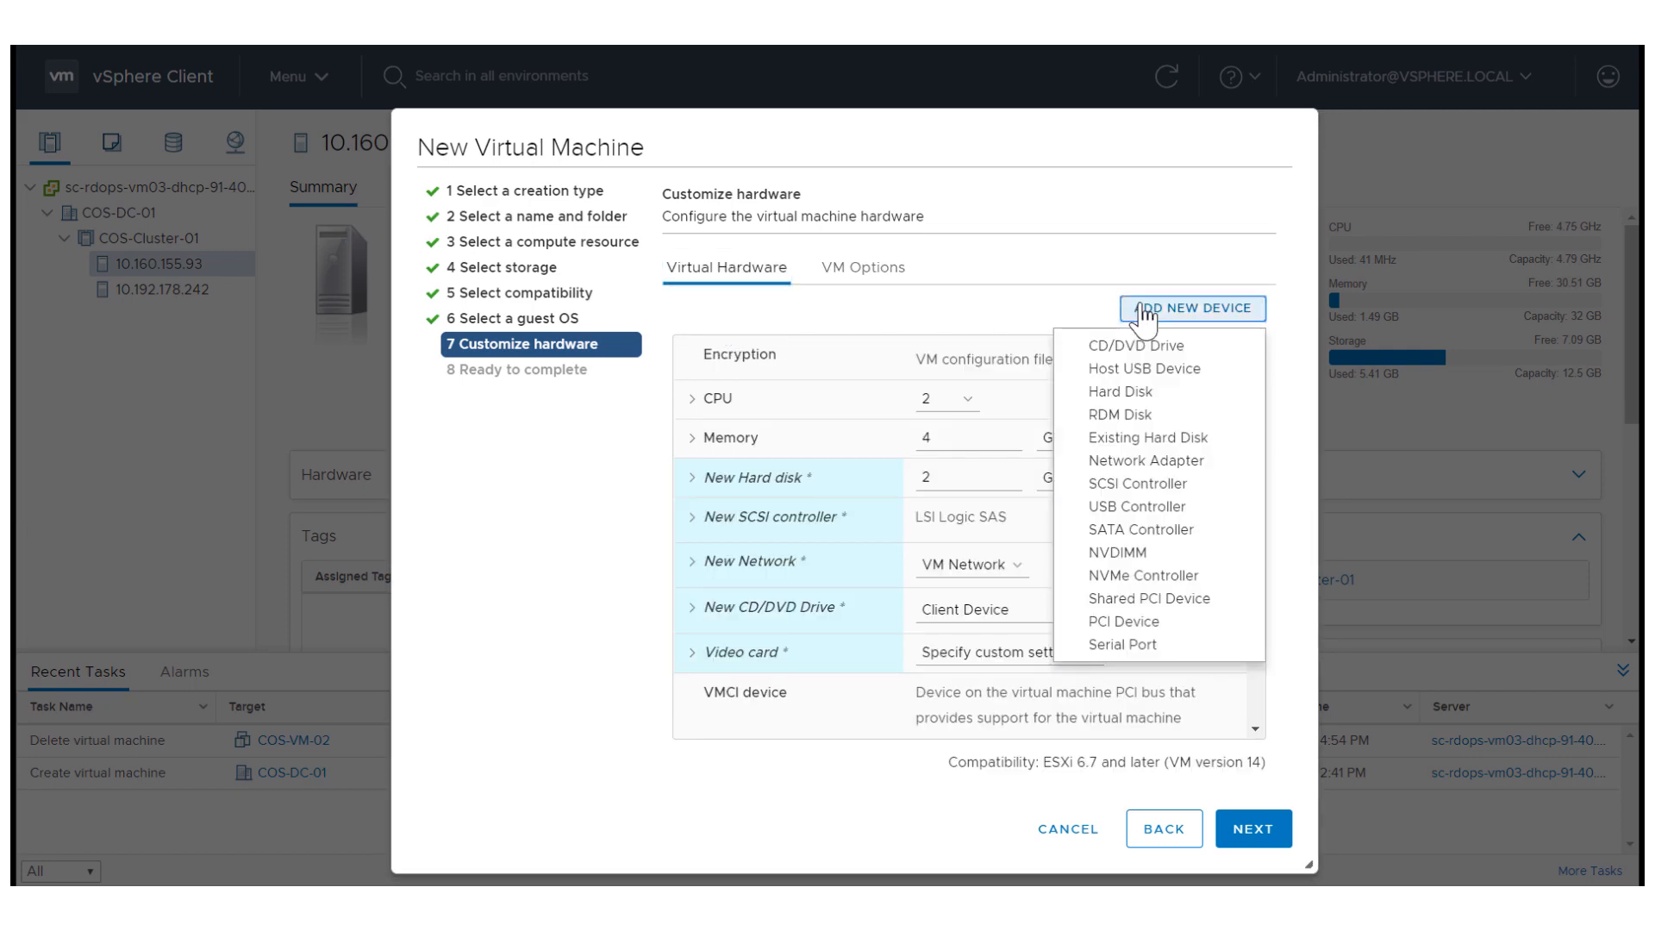
{"action": "left_click", "coordinate": [1120, 392]}
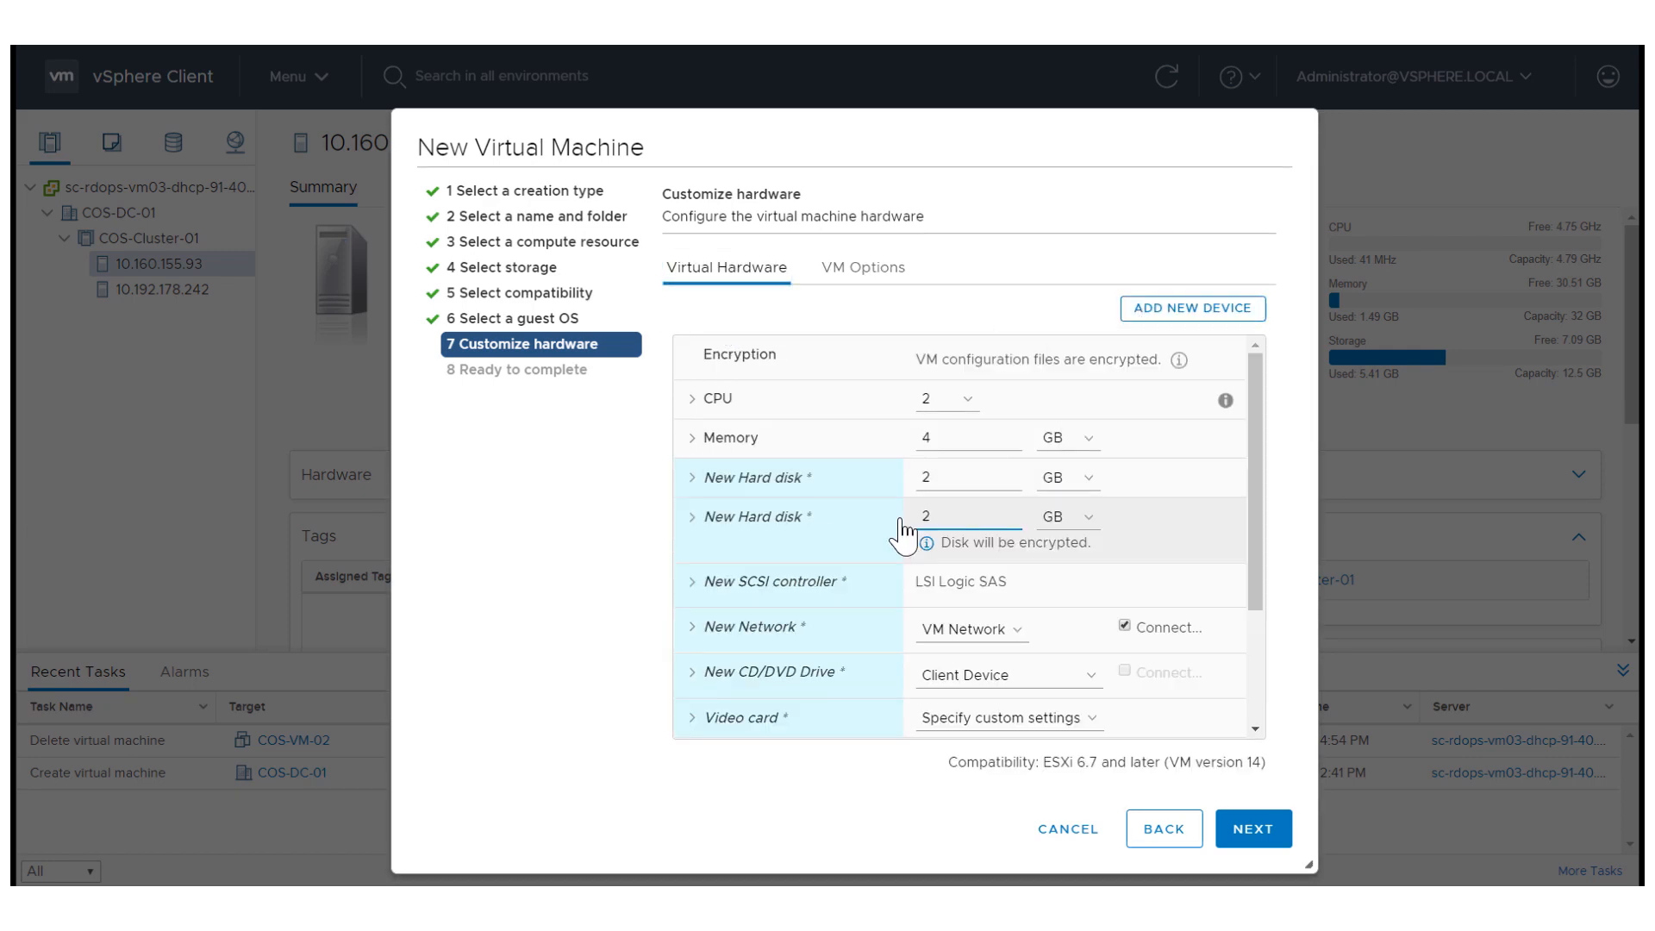
{"action": "left_click", "coordinate": [691, 517]}
{"action": "left_click", "coordinate": [966, 622]}
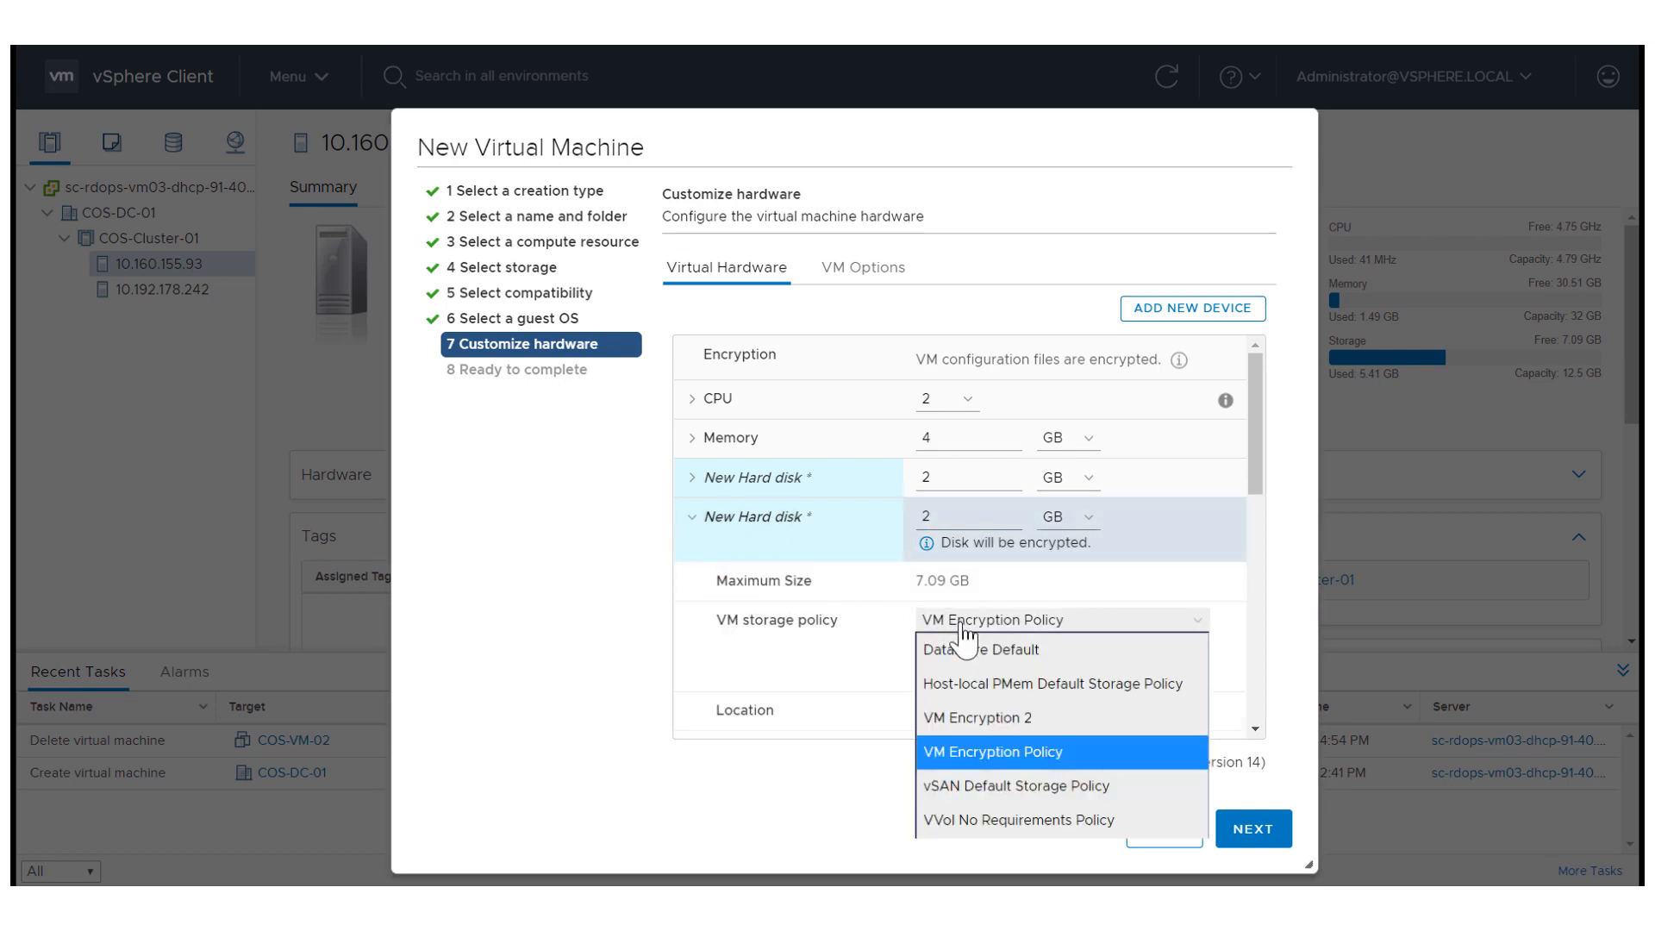
{"action": "left_click", "coordinate": [983, 655]}
{"action": "left_click", "coordinate": [987, 595]}
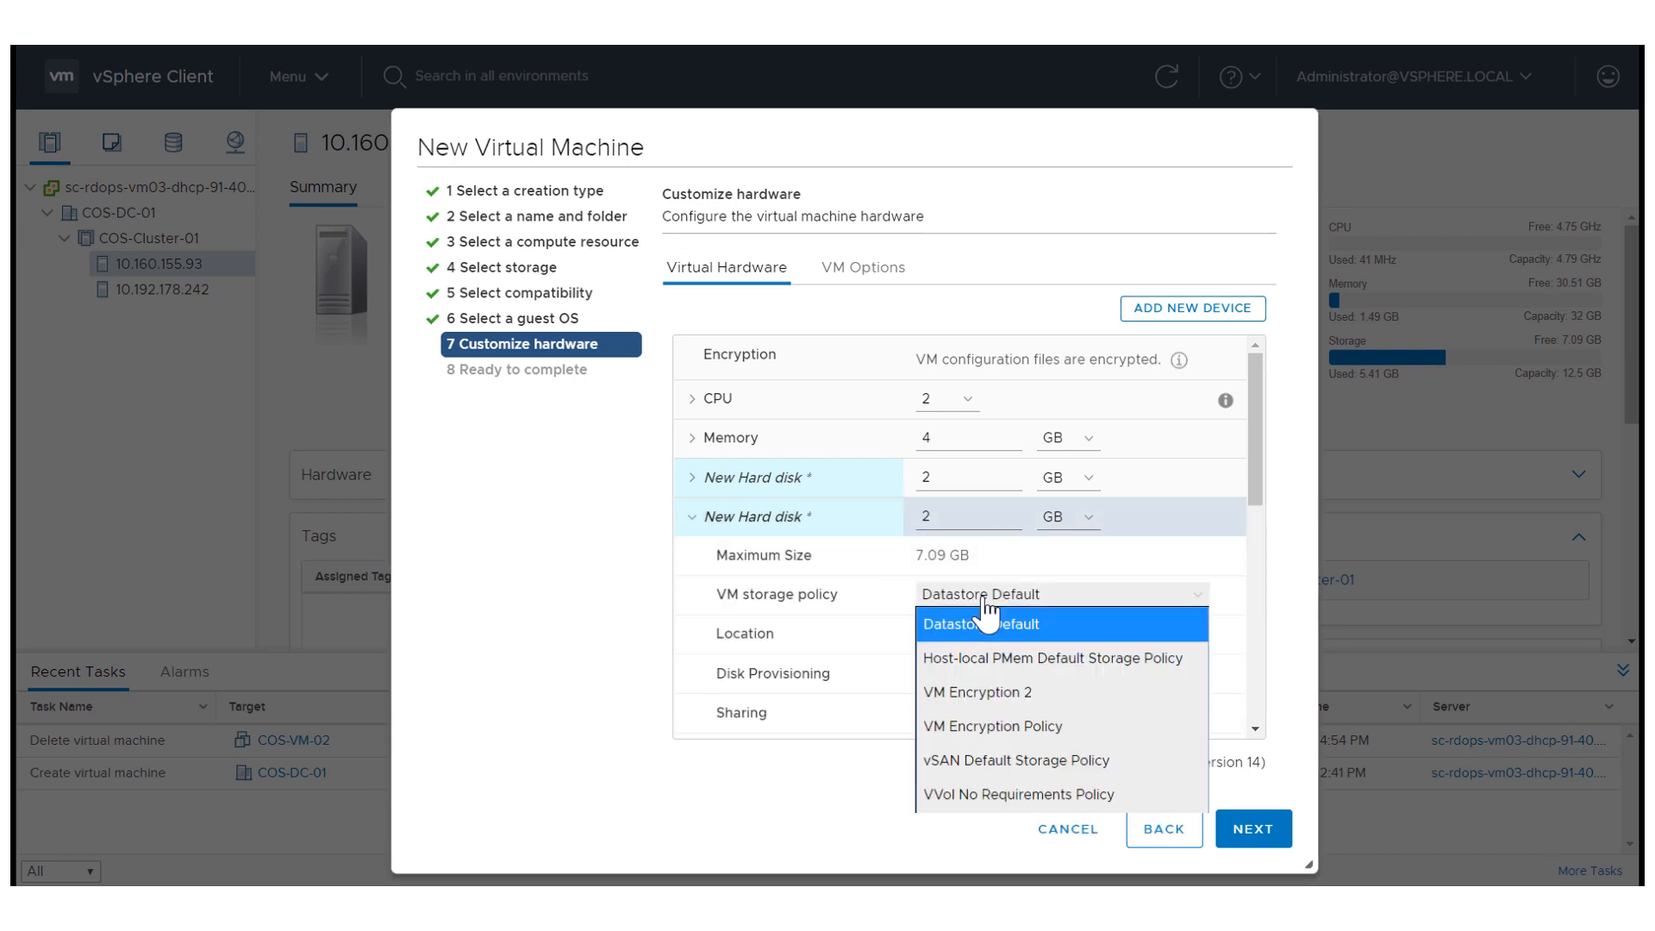
{"action": "left_click", "coordinate": [995, 729]}
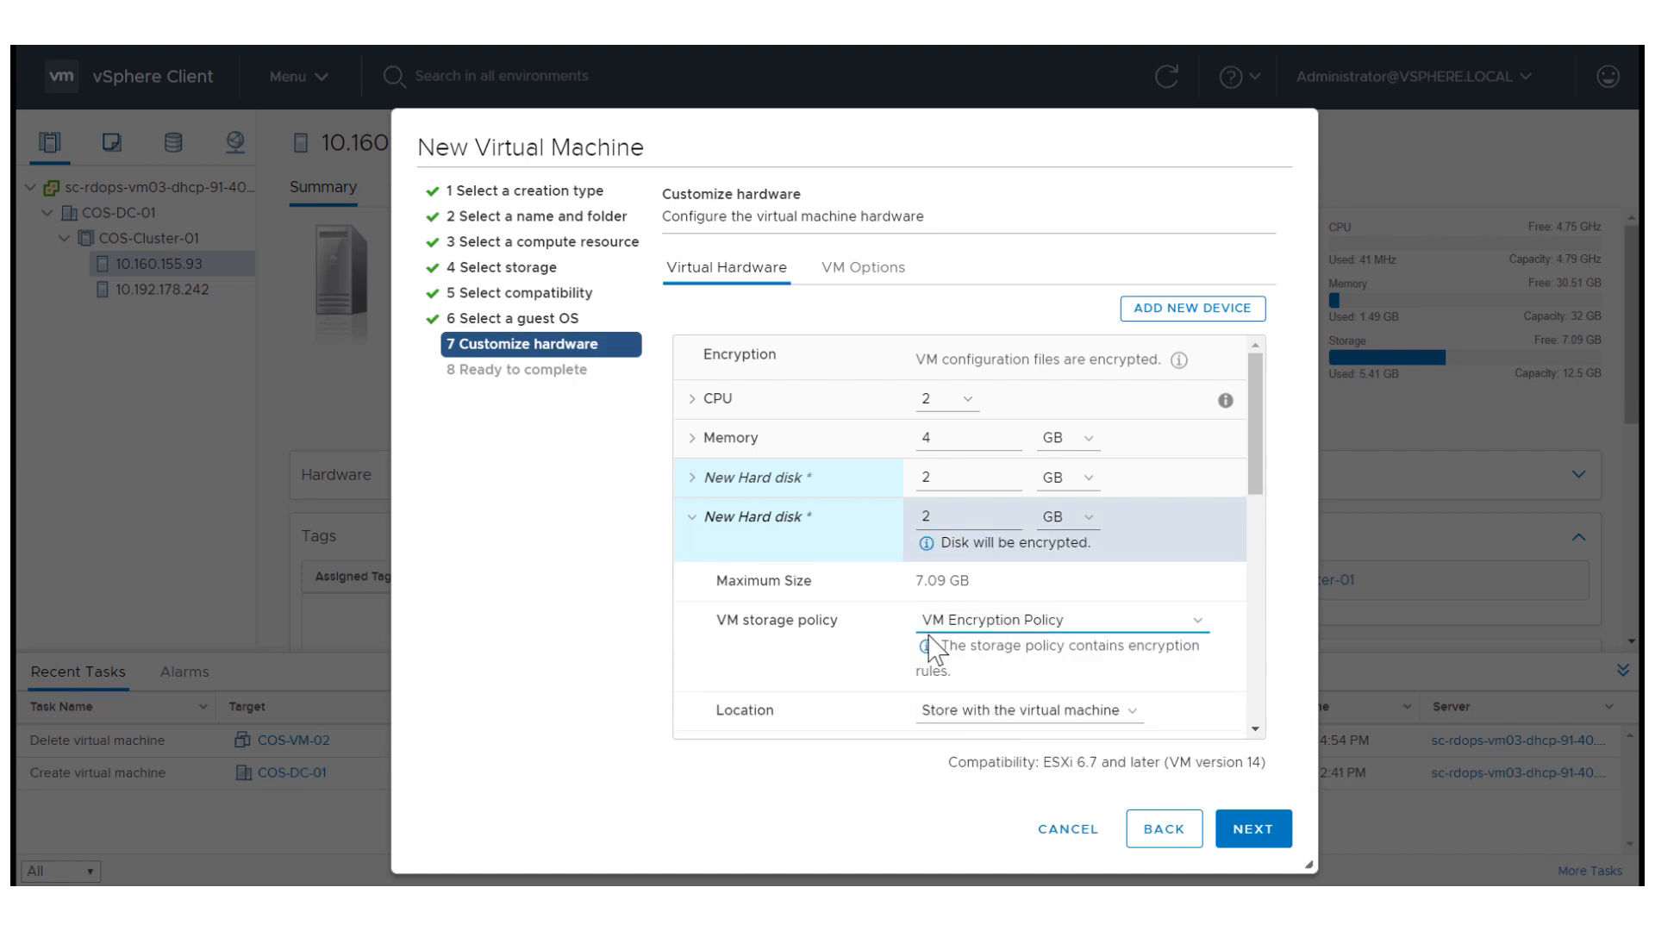
Check the first new hard disk's storage policy and finish creating COS-VM-02.
{"action": "left_click", "coordinate": [700, 483]}
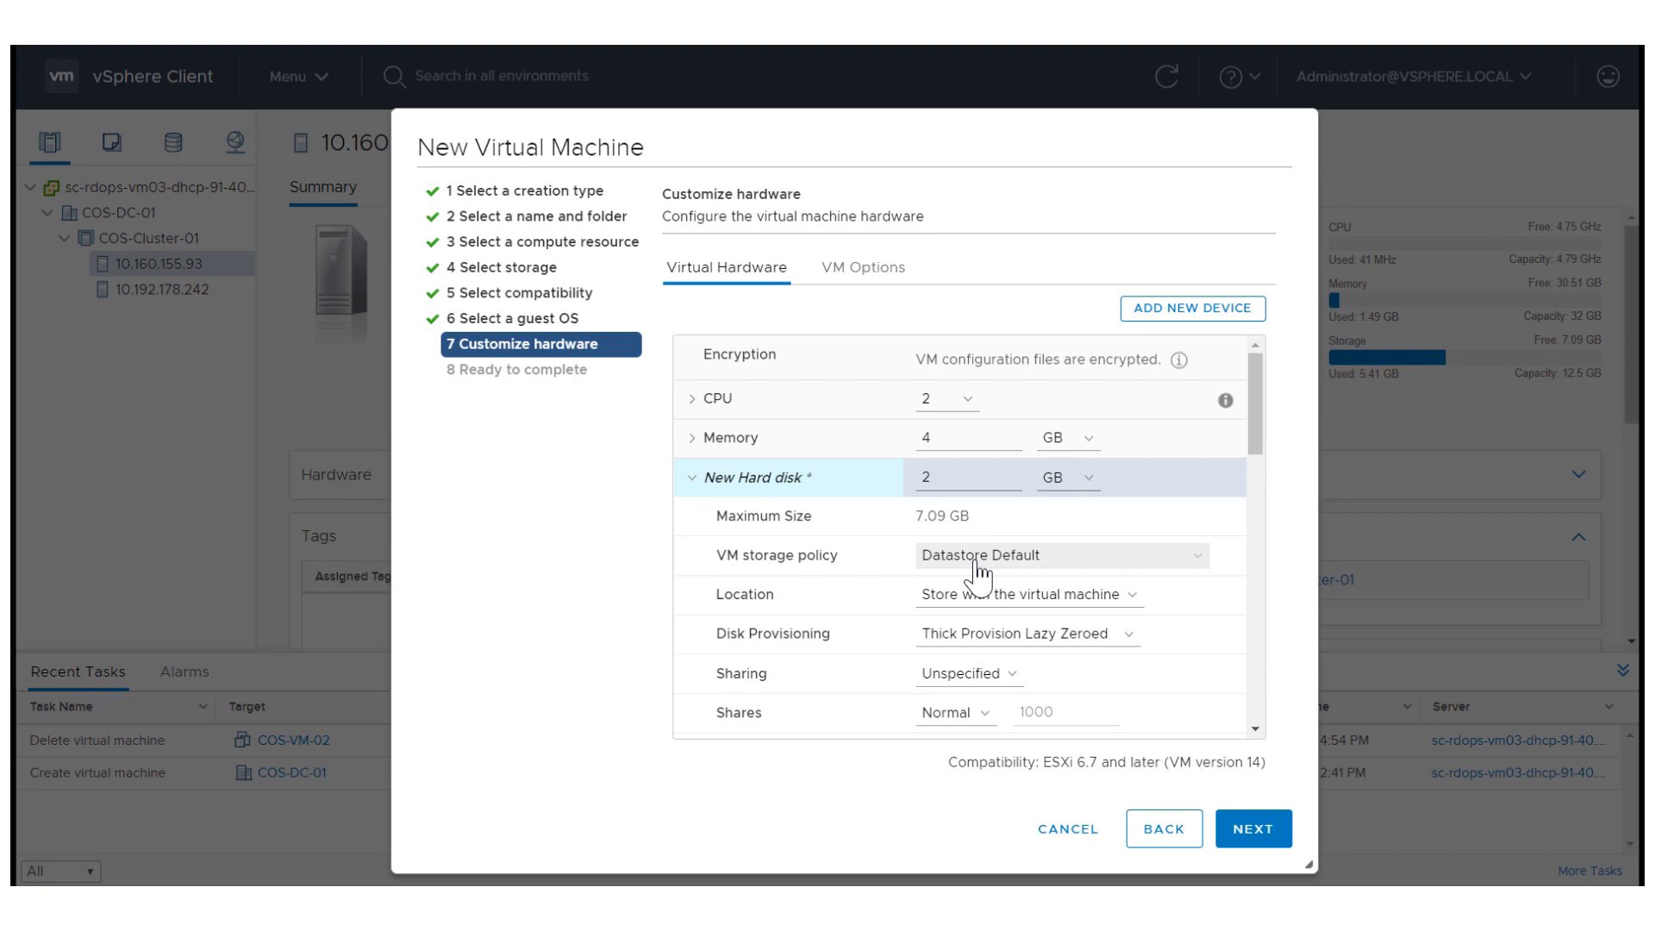
{"action": "left_click", "coordinate": [1252, 829]}
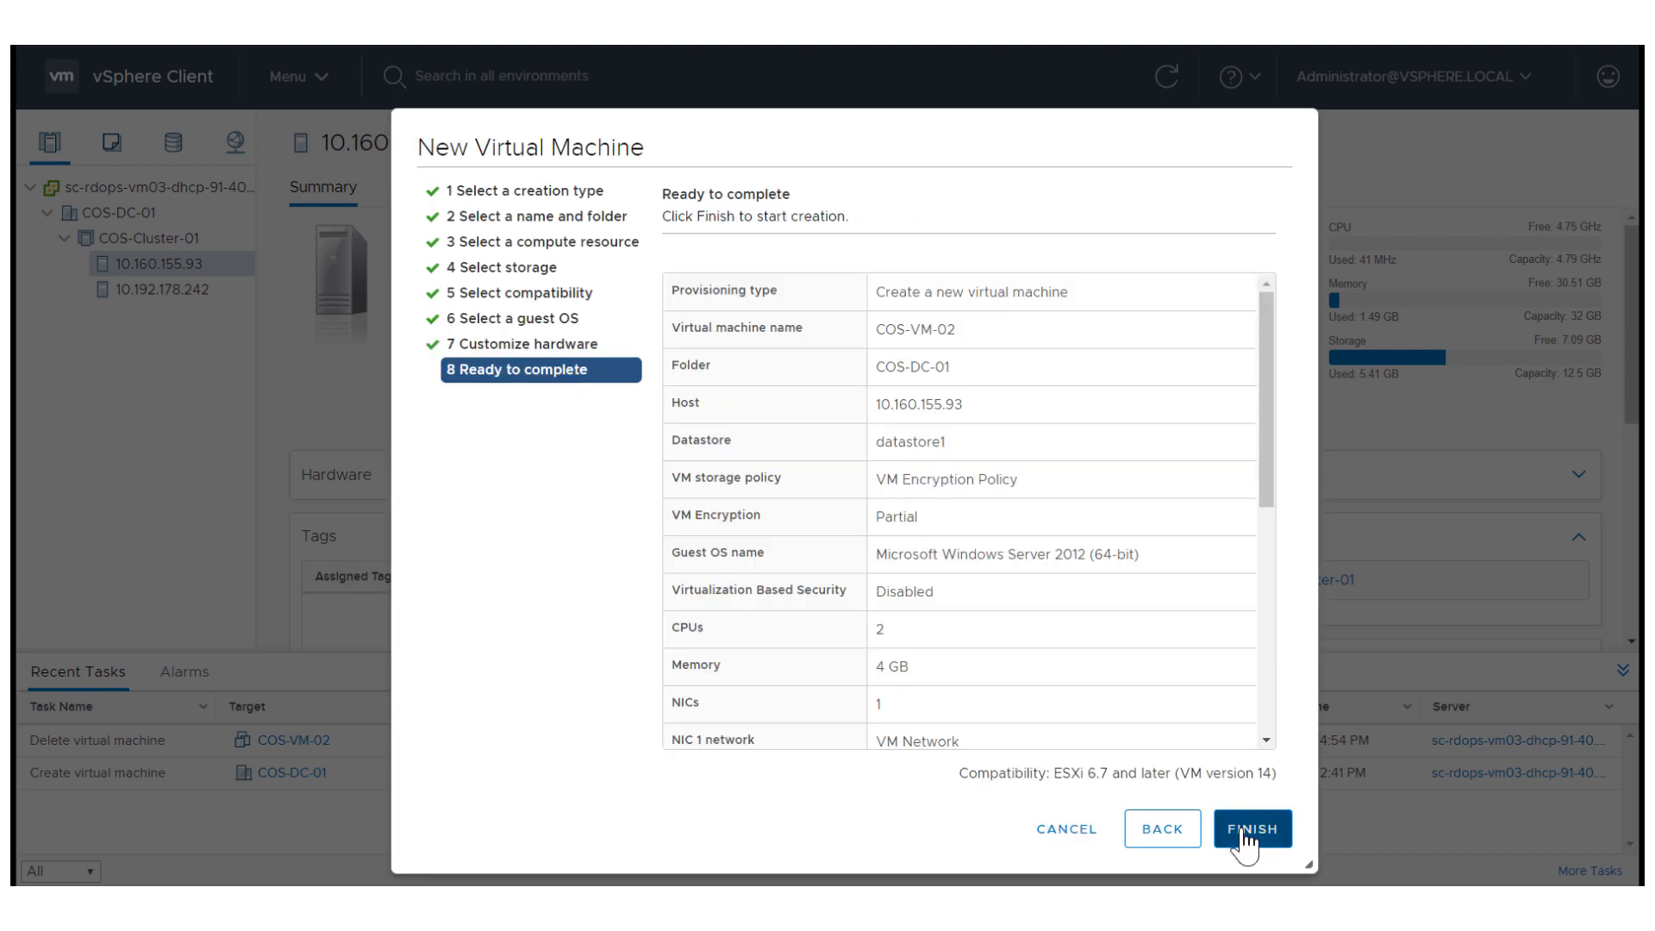
{"action": "left_click", "coordinate": [1250, 830]}
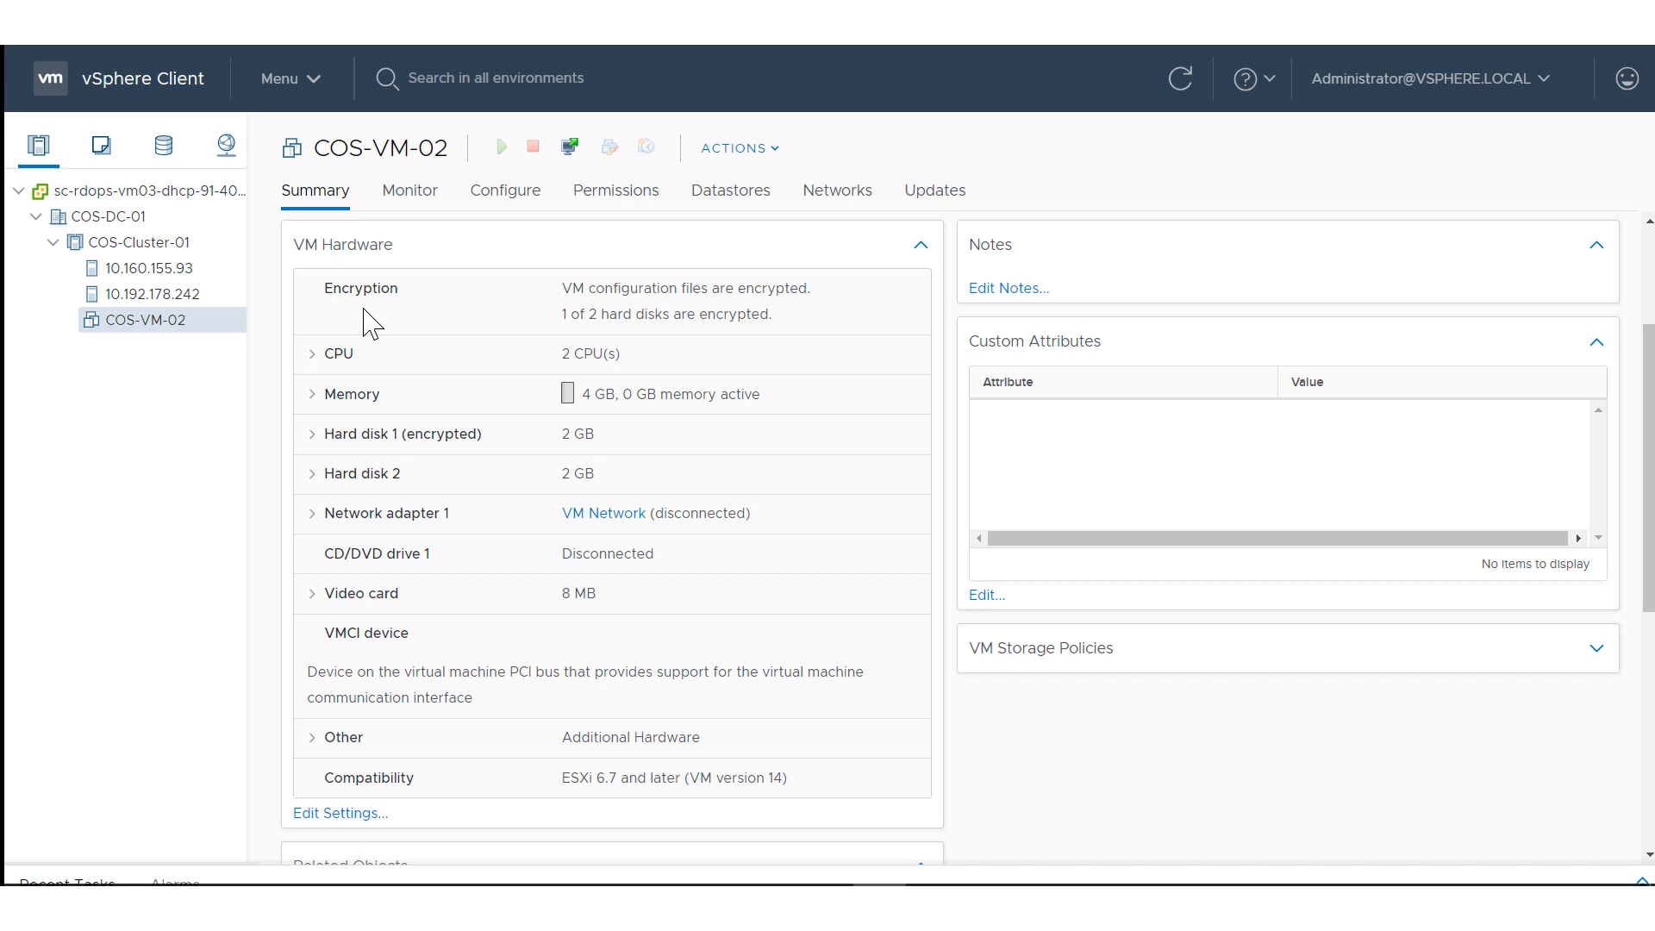
Open COS-VM-02's settings and inspect Hard disk 1's storage policy details.
{"action": "right_click", "coordinate": [123, 332]}
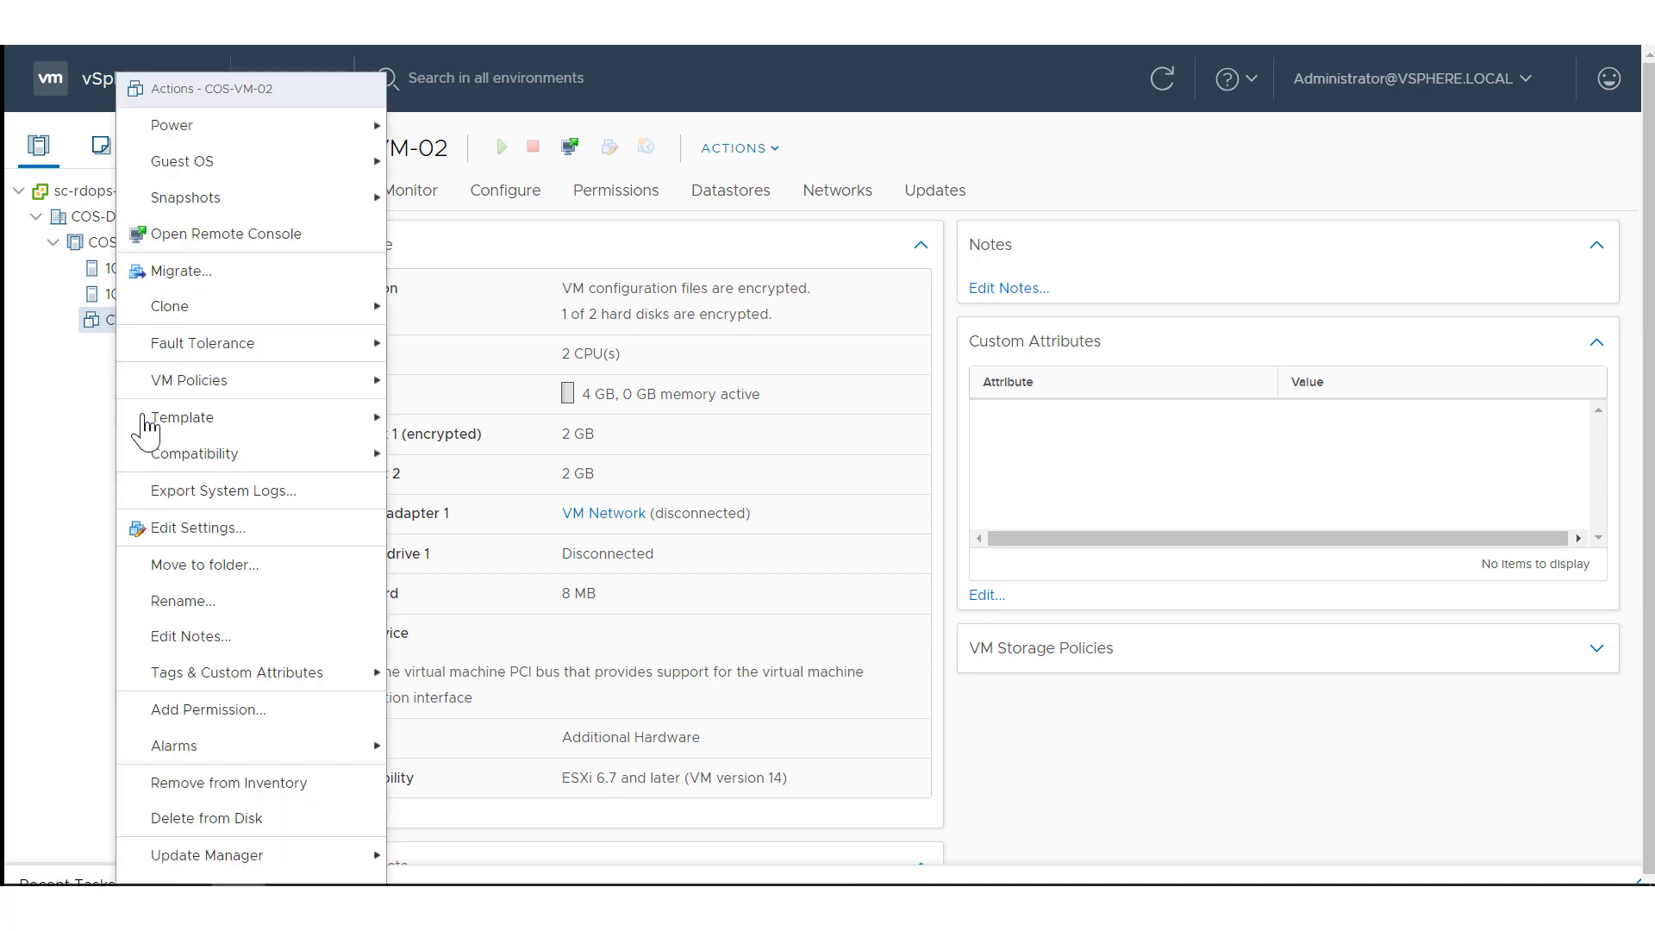
{"action": "left_click", "coordinate": [93, 525]}
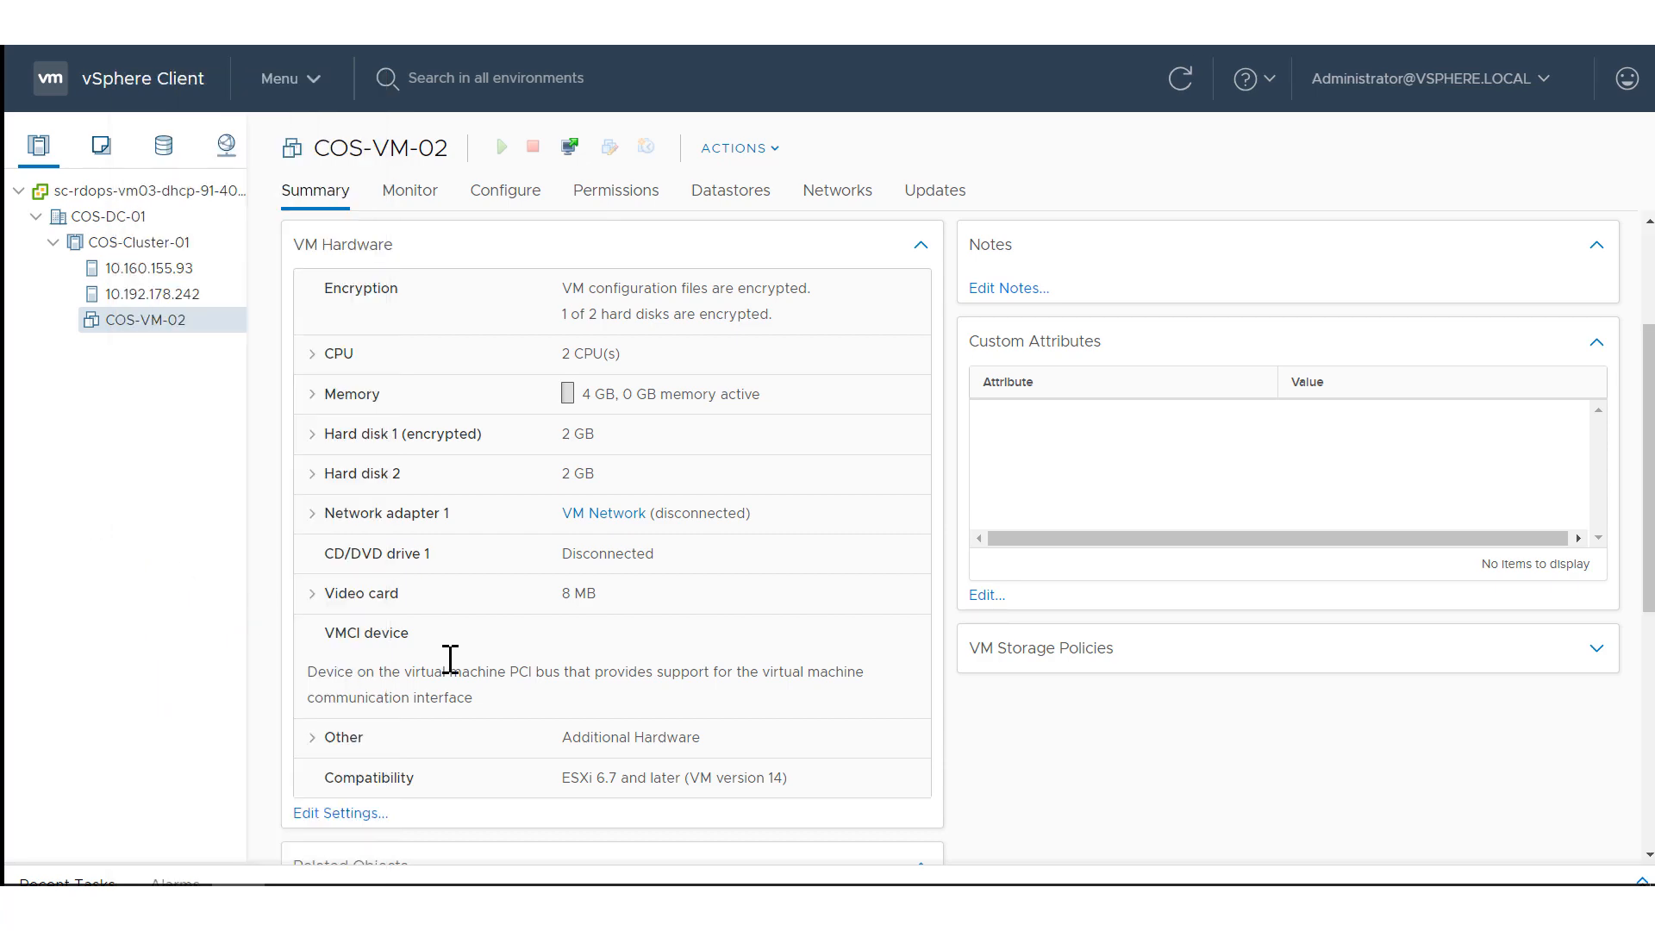
{"action": "scroll", "coordinate": [618, 687], "scroll_direction": "down", "scroll_amount": 5}
{"action": "left_click", "coordinate": [351, 384]}
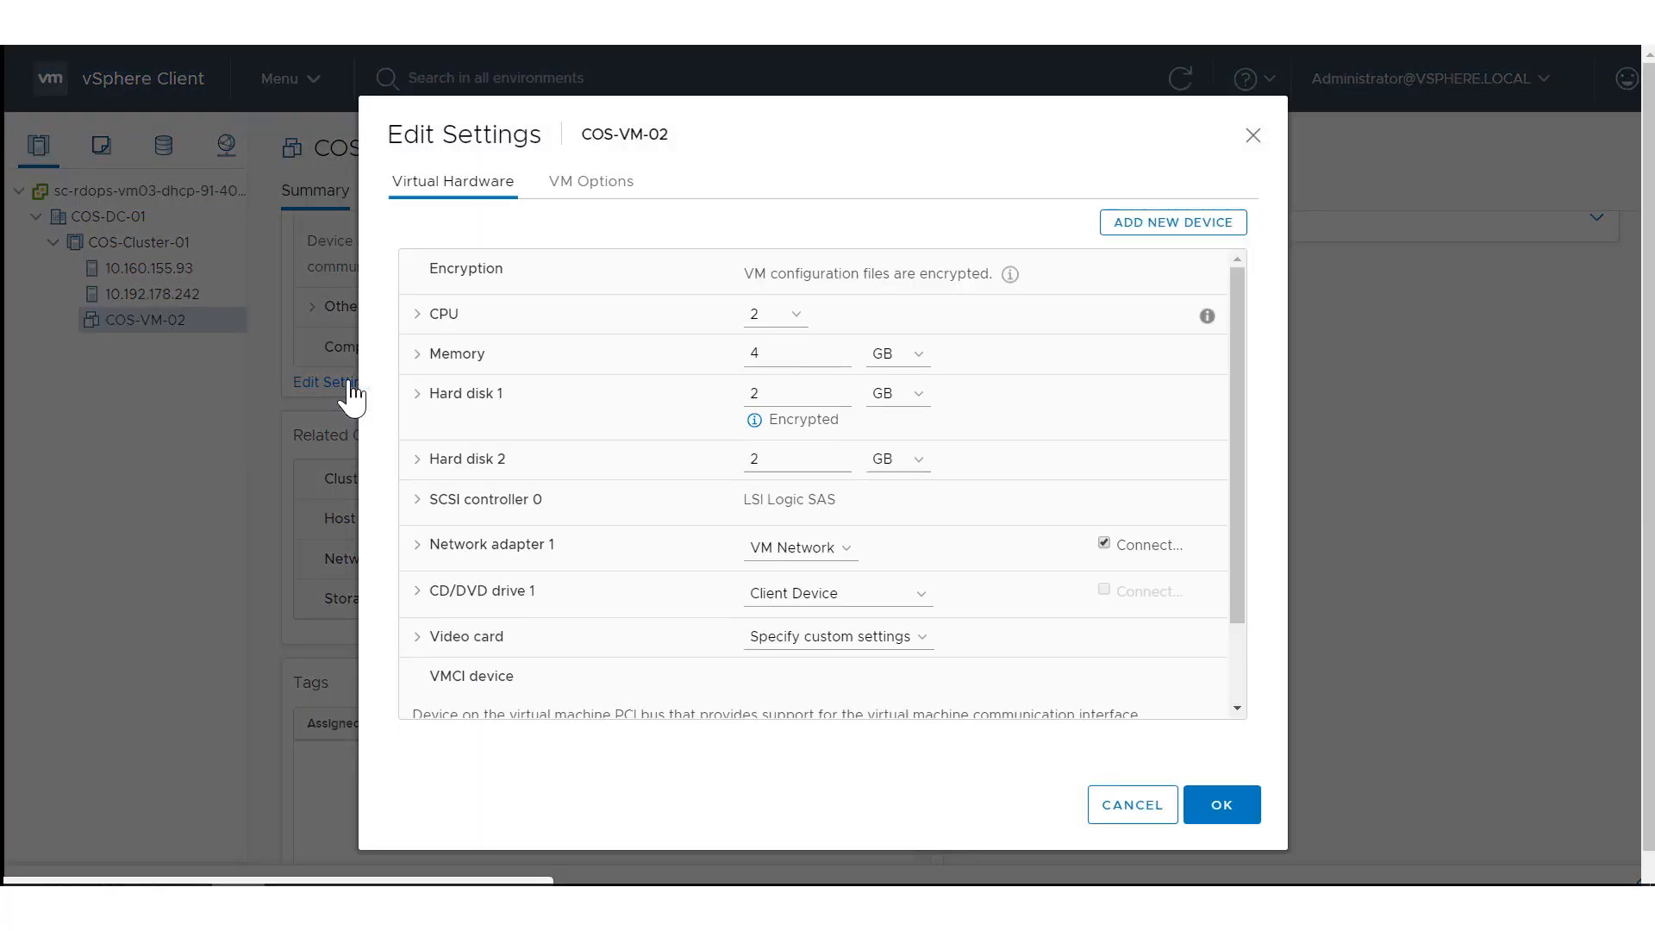
{"action": "left_click", "coordinate": [420, 409]}
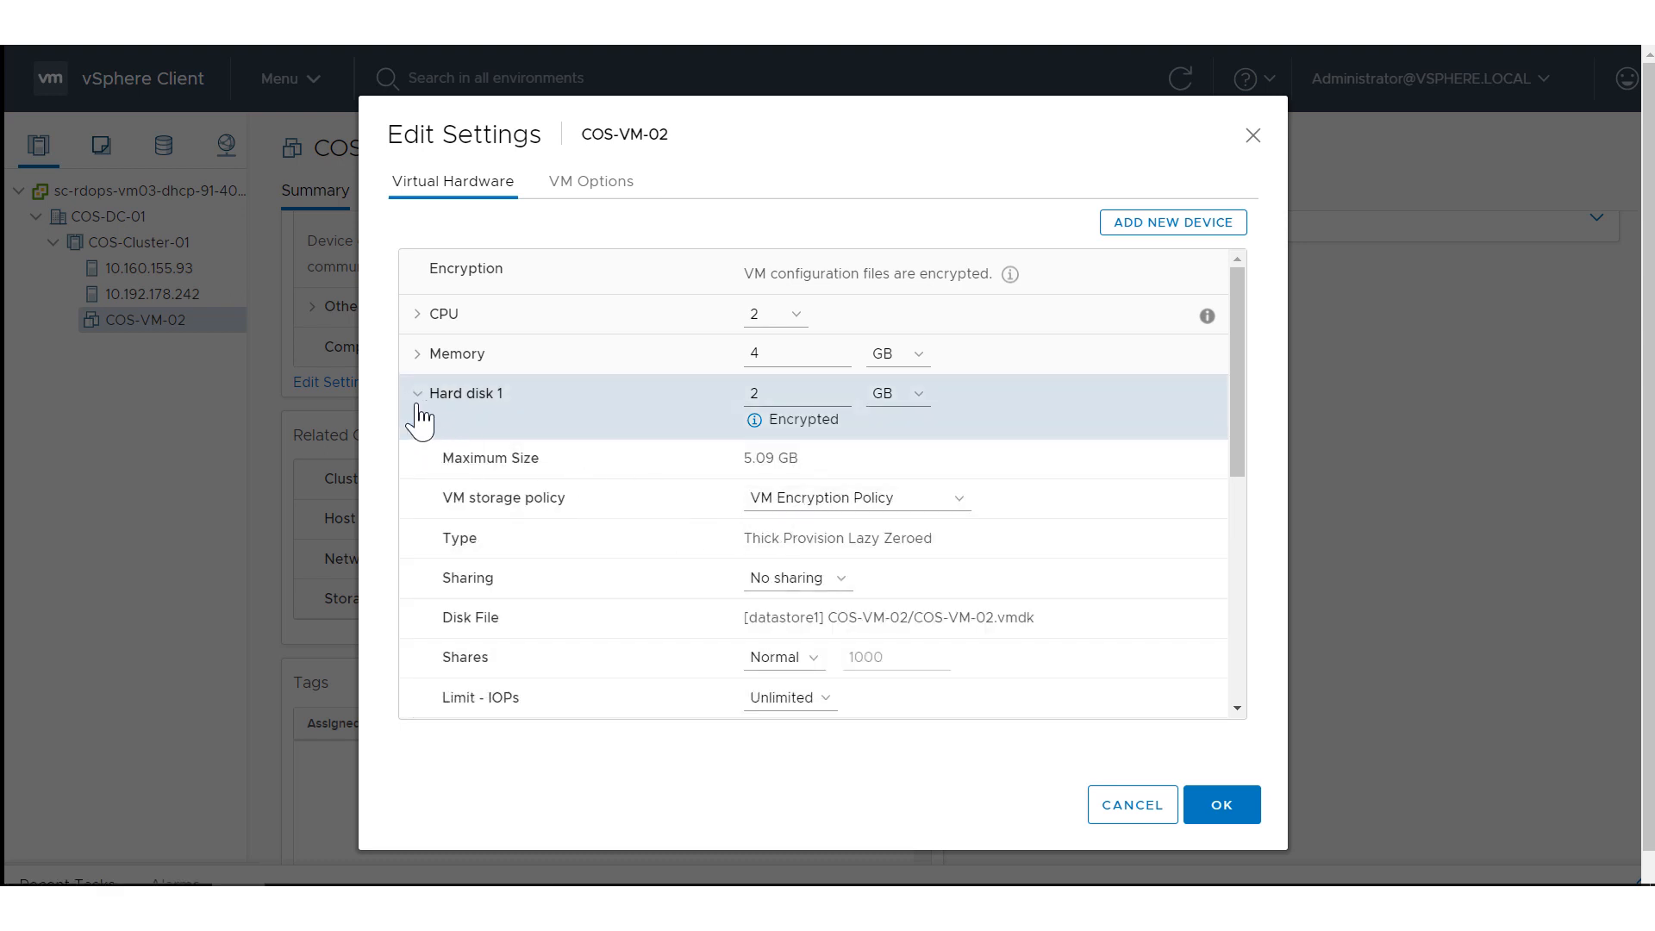
{"action": "left_click", "coordinate": [420, 409]}
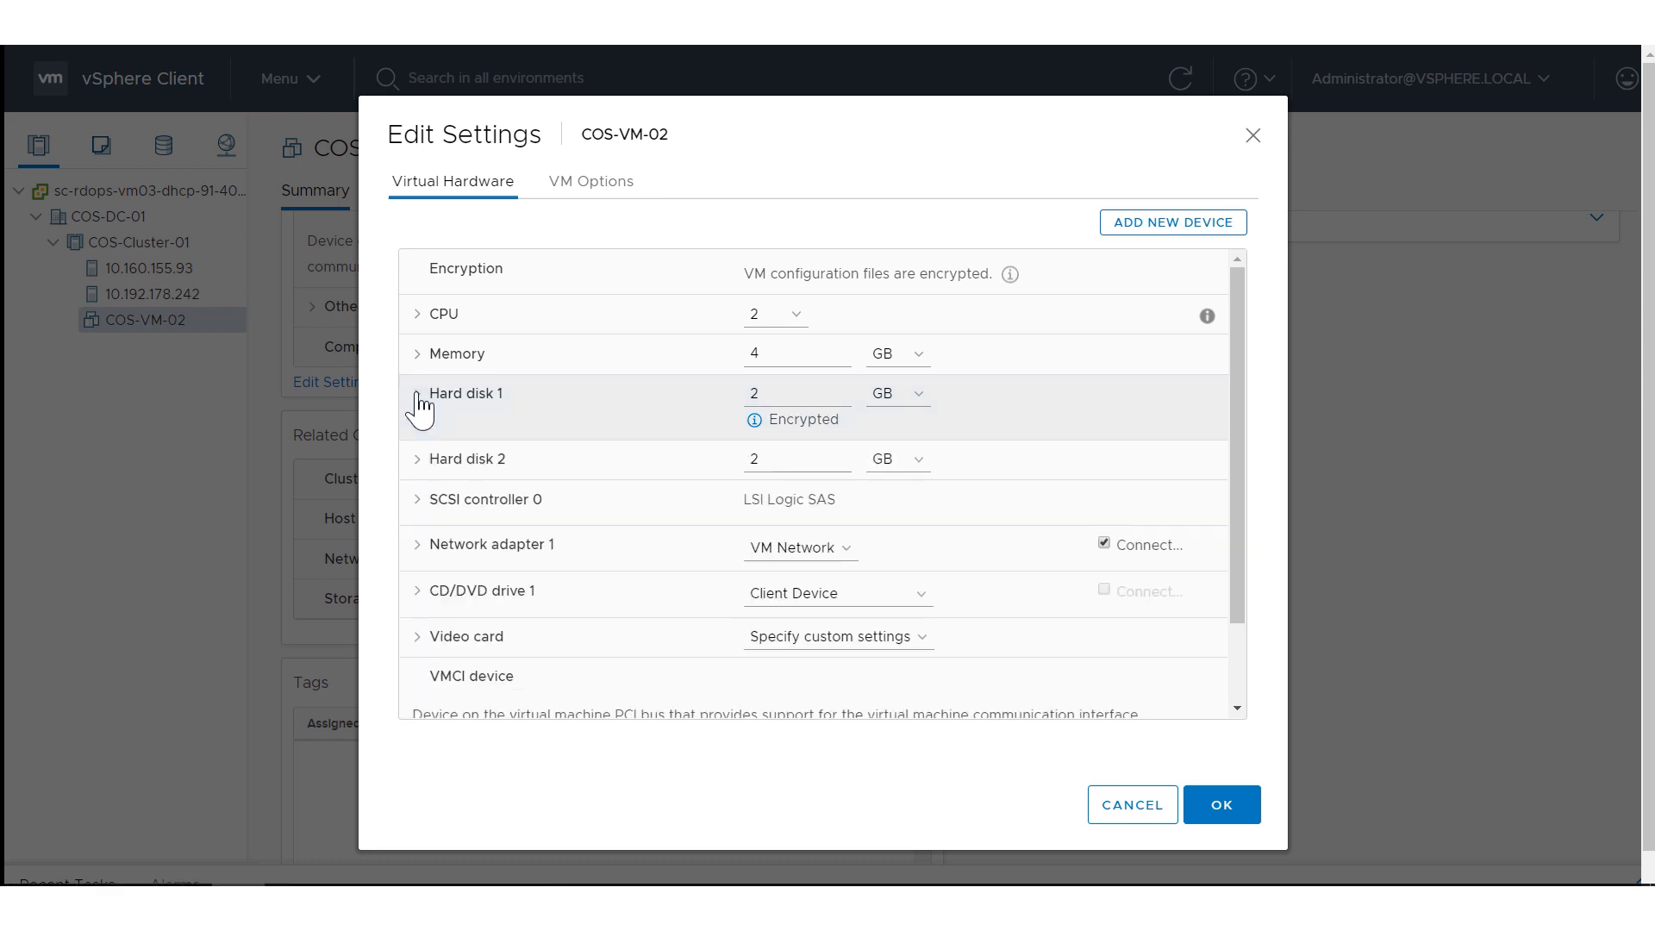
Change Hard disk 2's storage policy to VM Encryption Policy in COS-VM-02's settings.
{"action": "left_click", "coordinate": [420, 465]}
{"action": "left_click", "coordinate": [787, 541]}
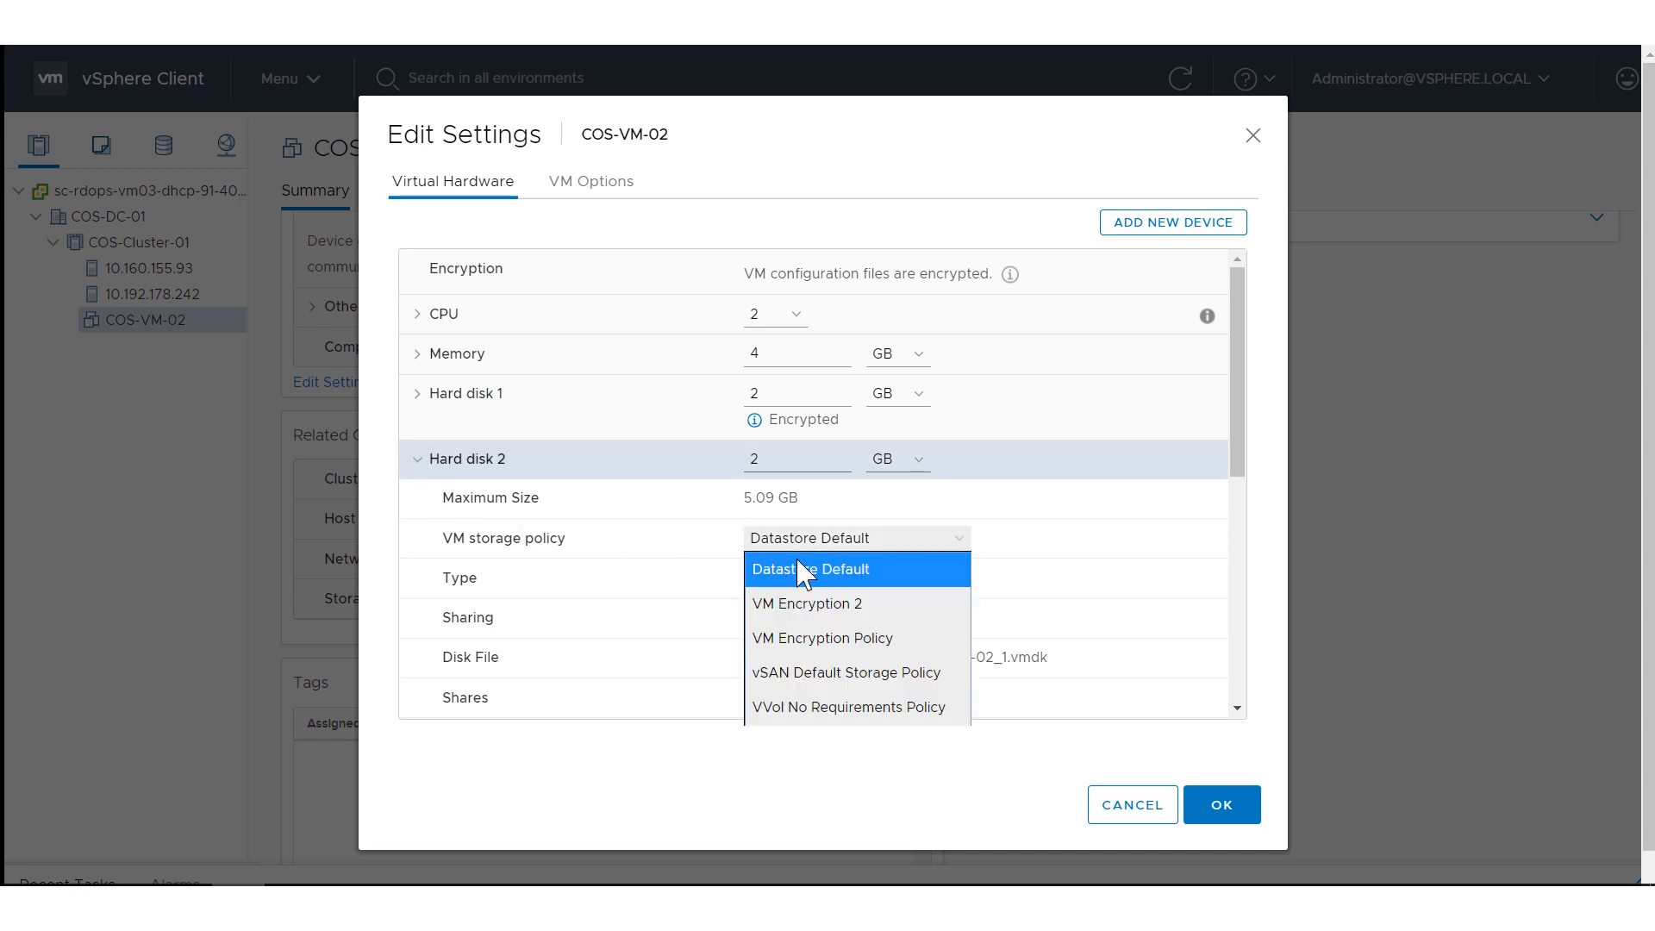
{"action": "left_click", "coordinate": [818, 639]}
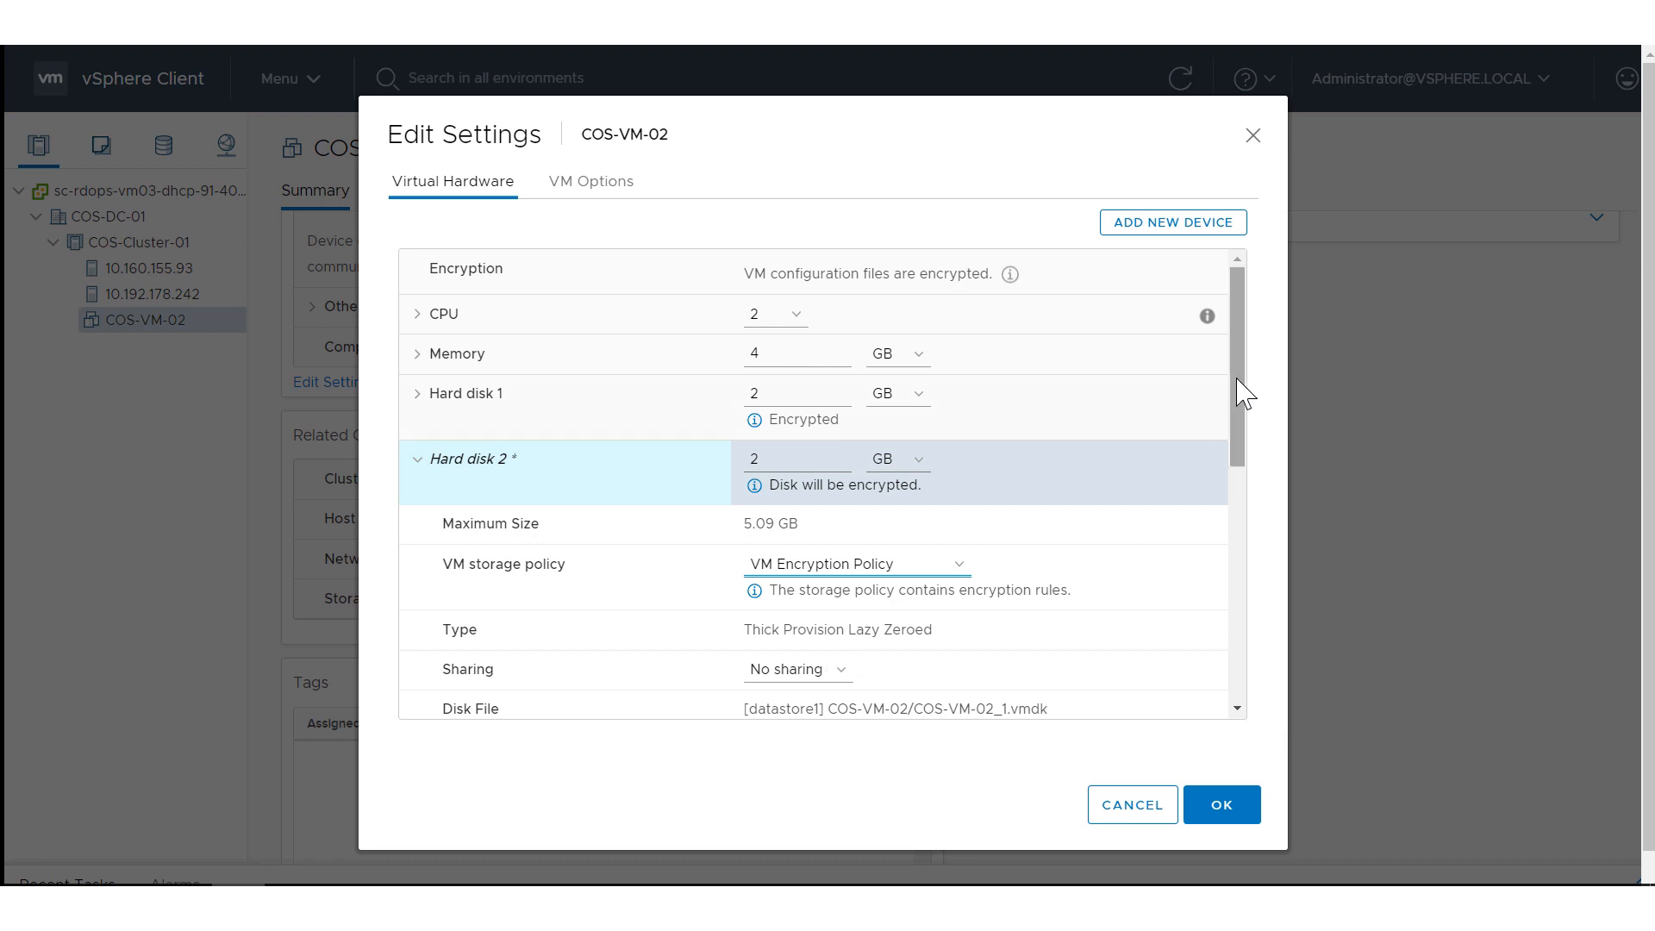
Add another new hard disk to COS-VM-02 and set its storage policy to Datastore Default.
{"action": "left_click", "coordinate": [1204, 225]}
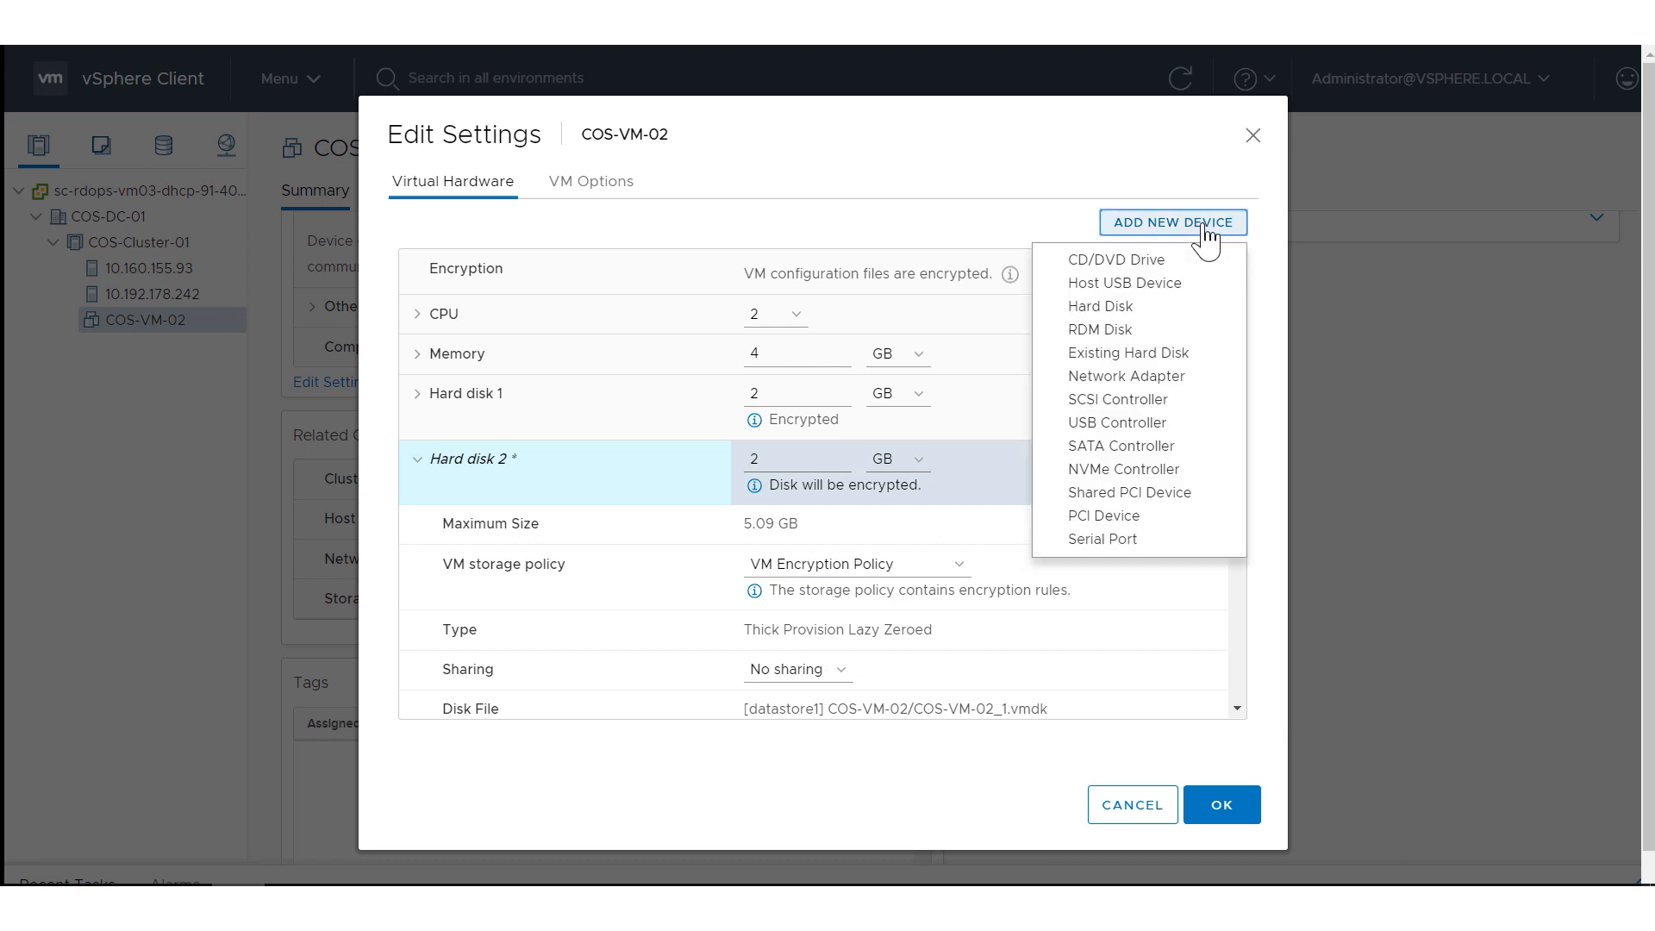
{"action": "left_click", "coordinate": [1101, 306]}
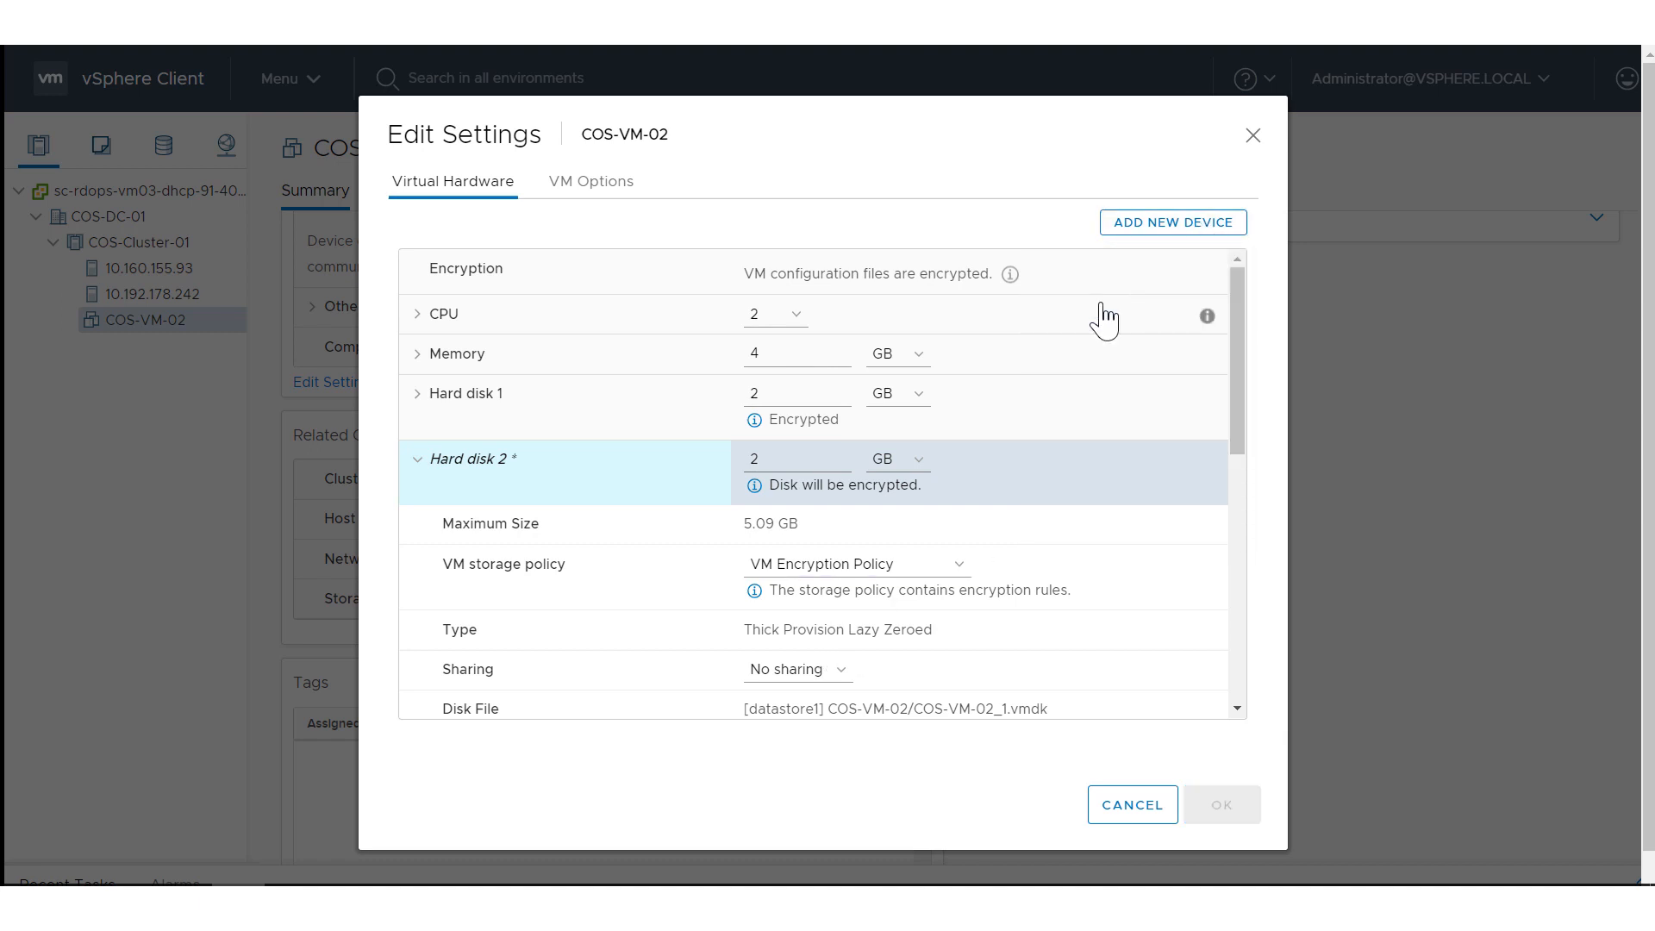
{"action": "left_click", "coordinate": [418, 473]}
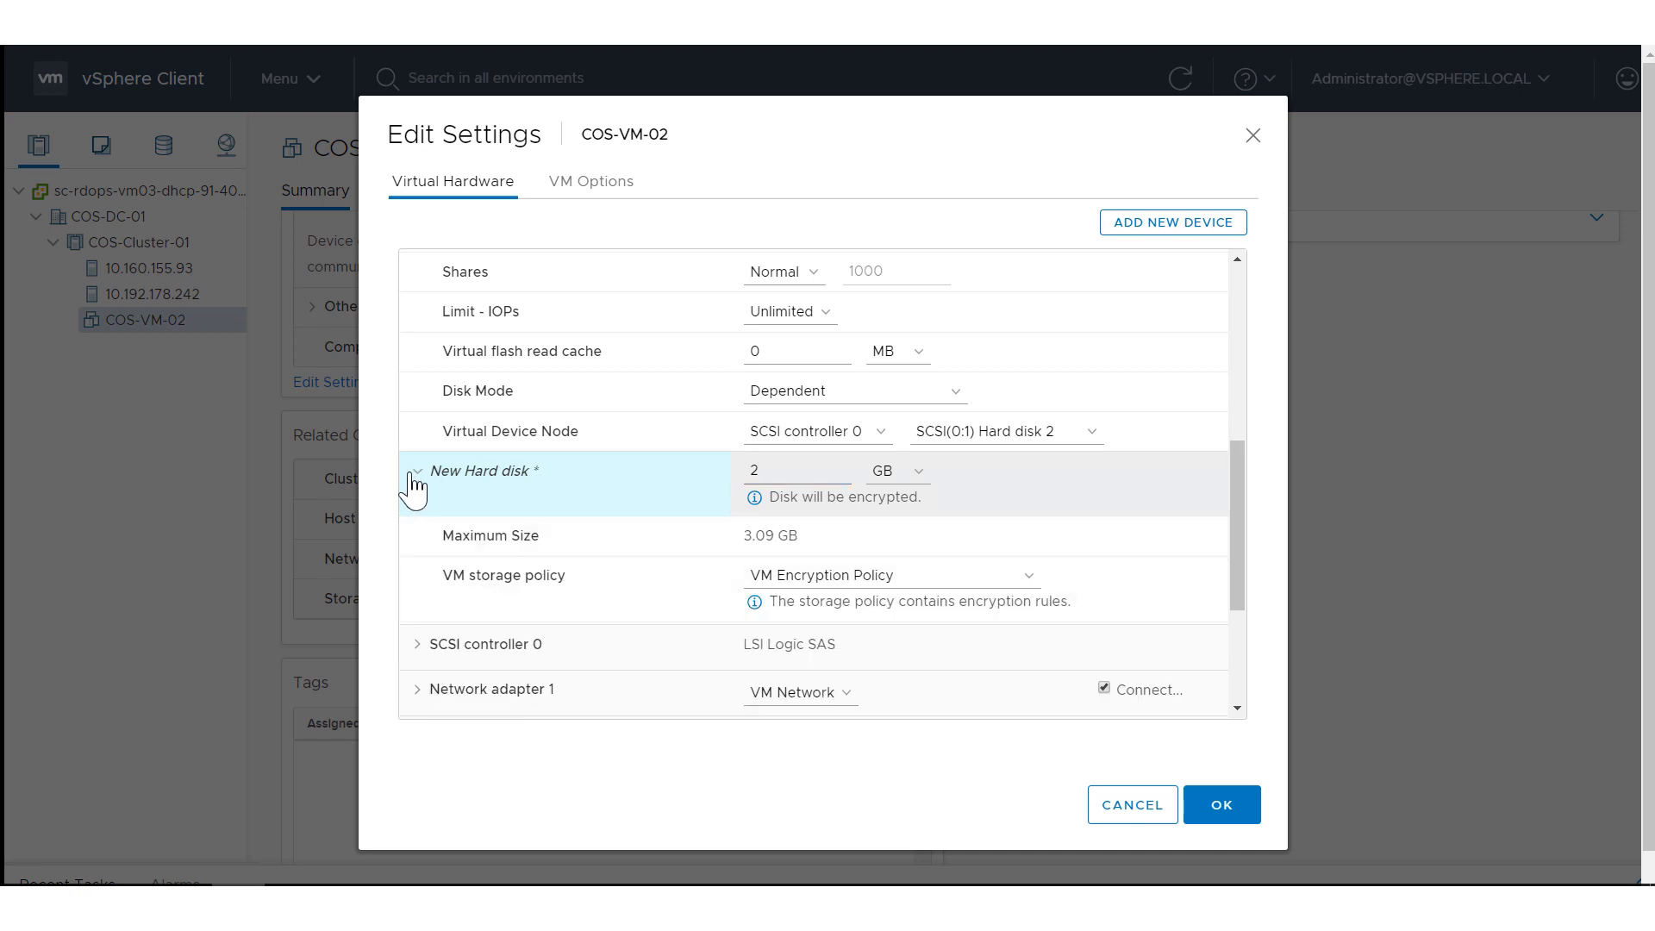
{"action": "left_click", "coordinate": [770, 576]}
{"action": "left_click", "coordinate": [784, 604]}
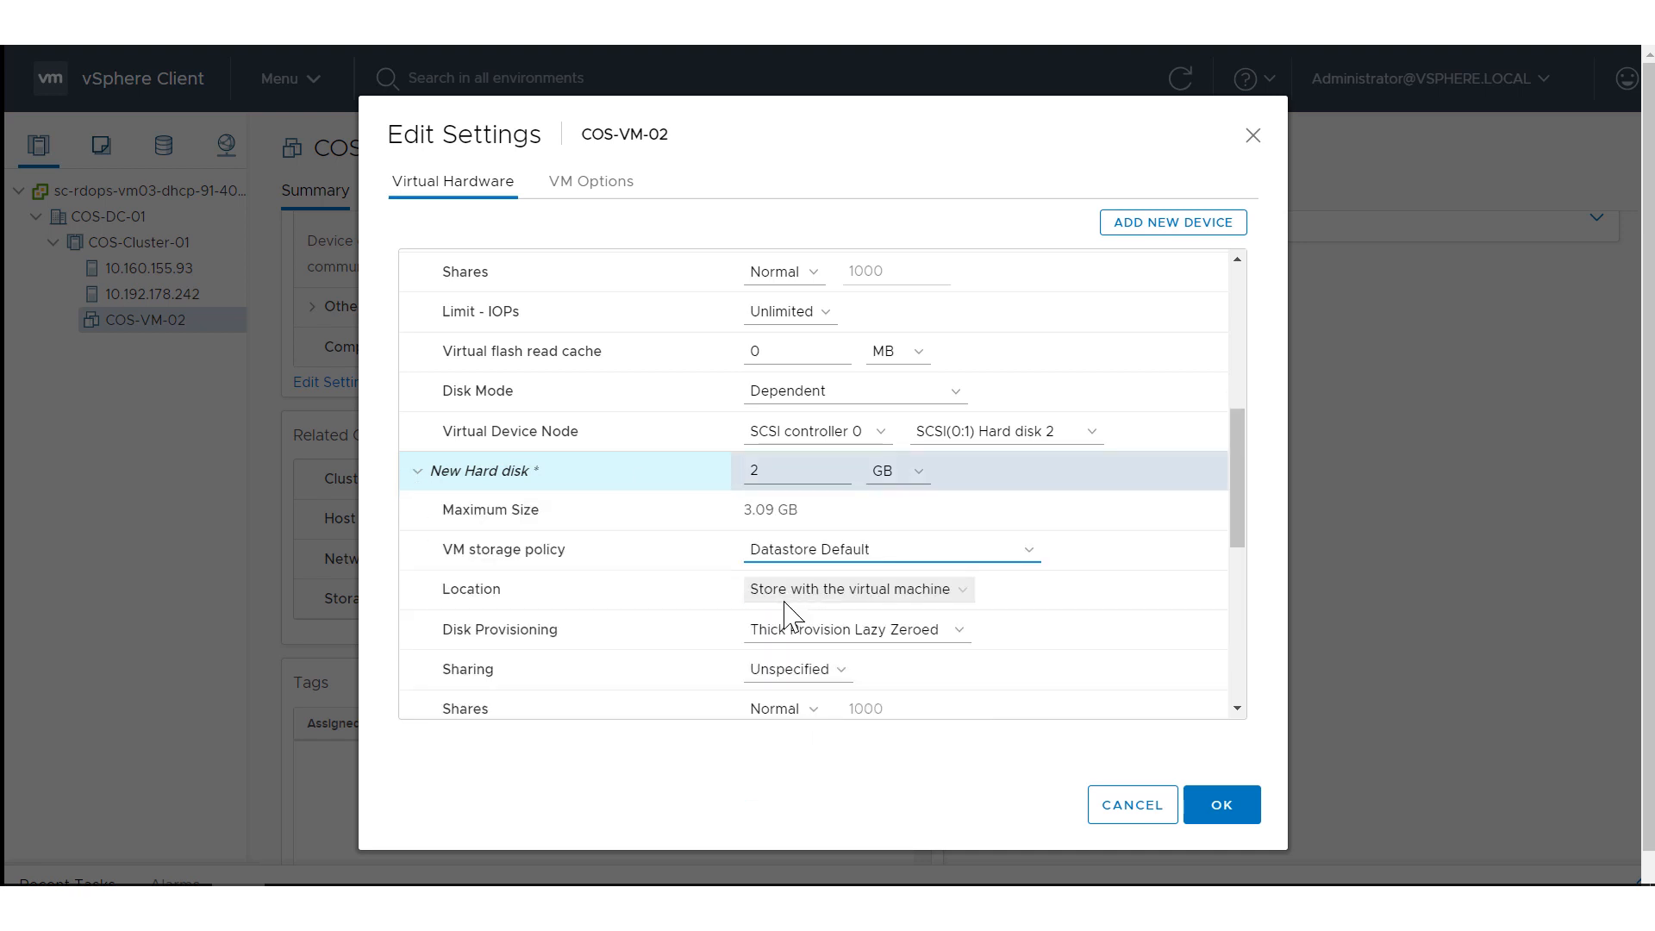
Include Disk 2 in encryption within COS-VM-02's encryption options.
{"action": "left_click", "coordinate": [588, 185]}
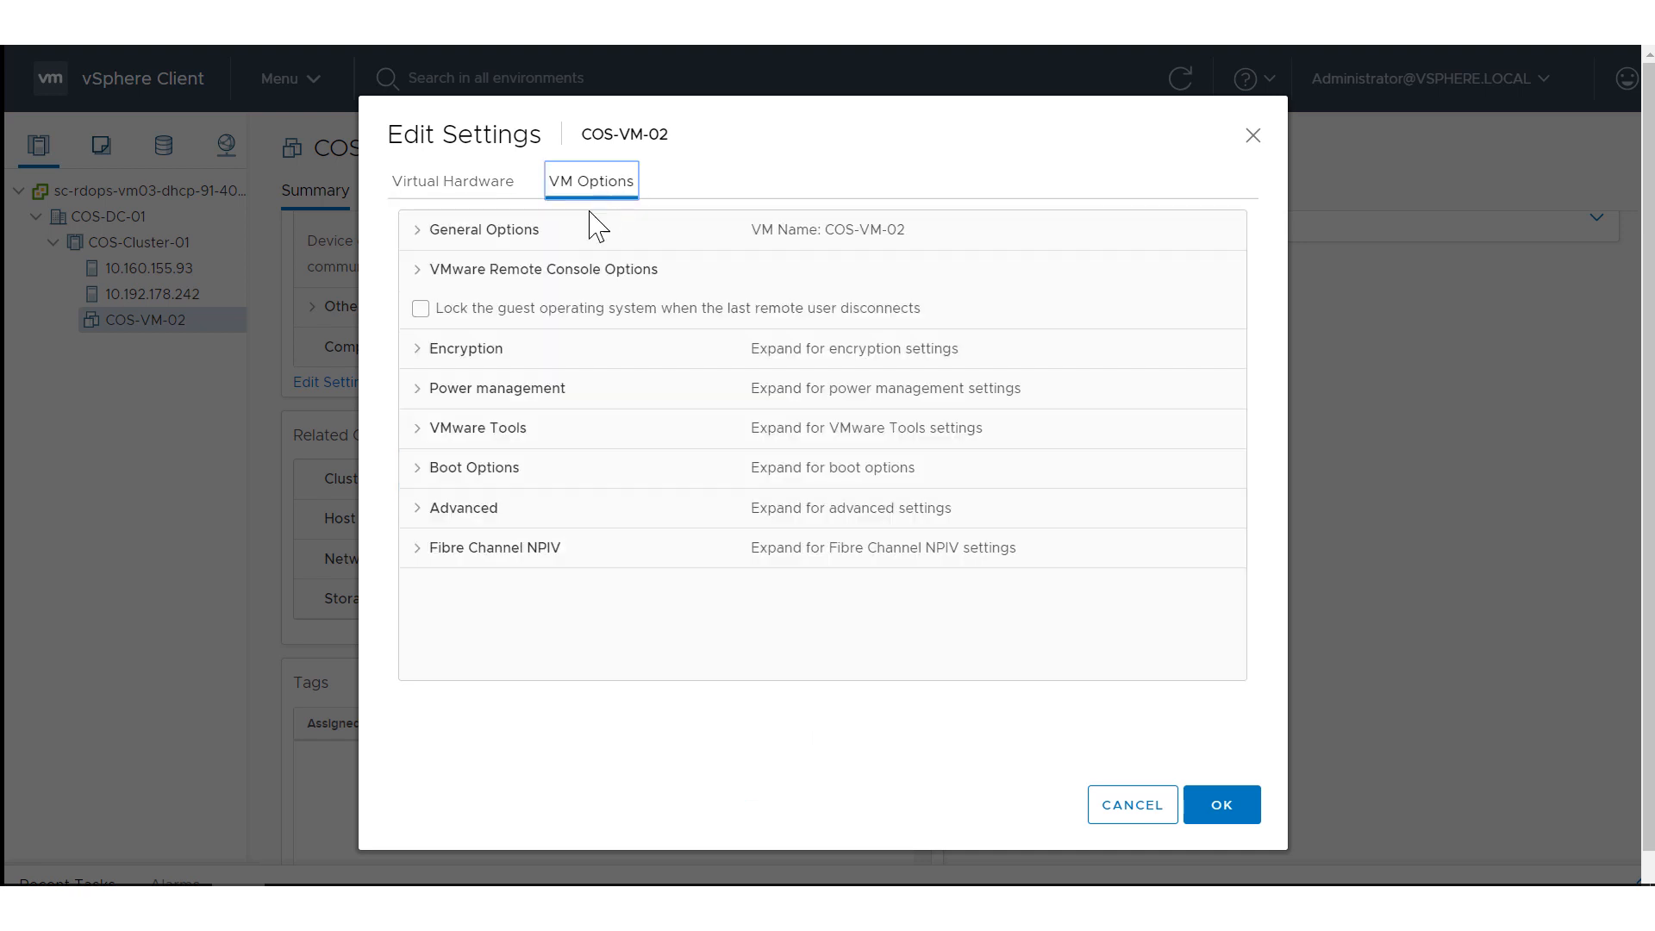
{"action": "left_click", "coordinate": [418, 351]}
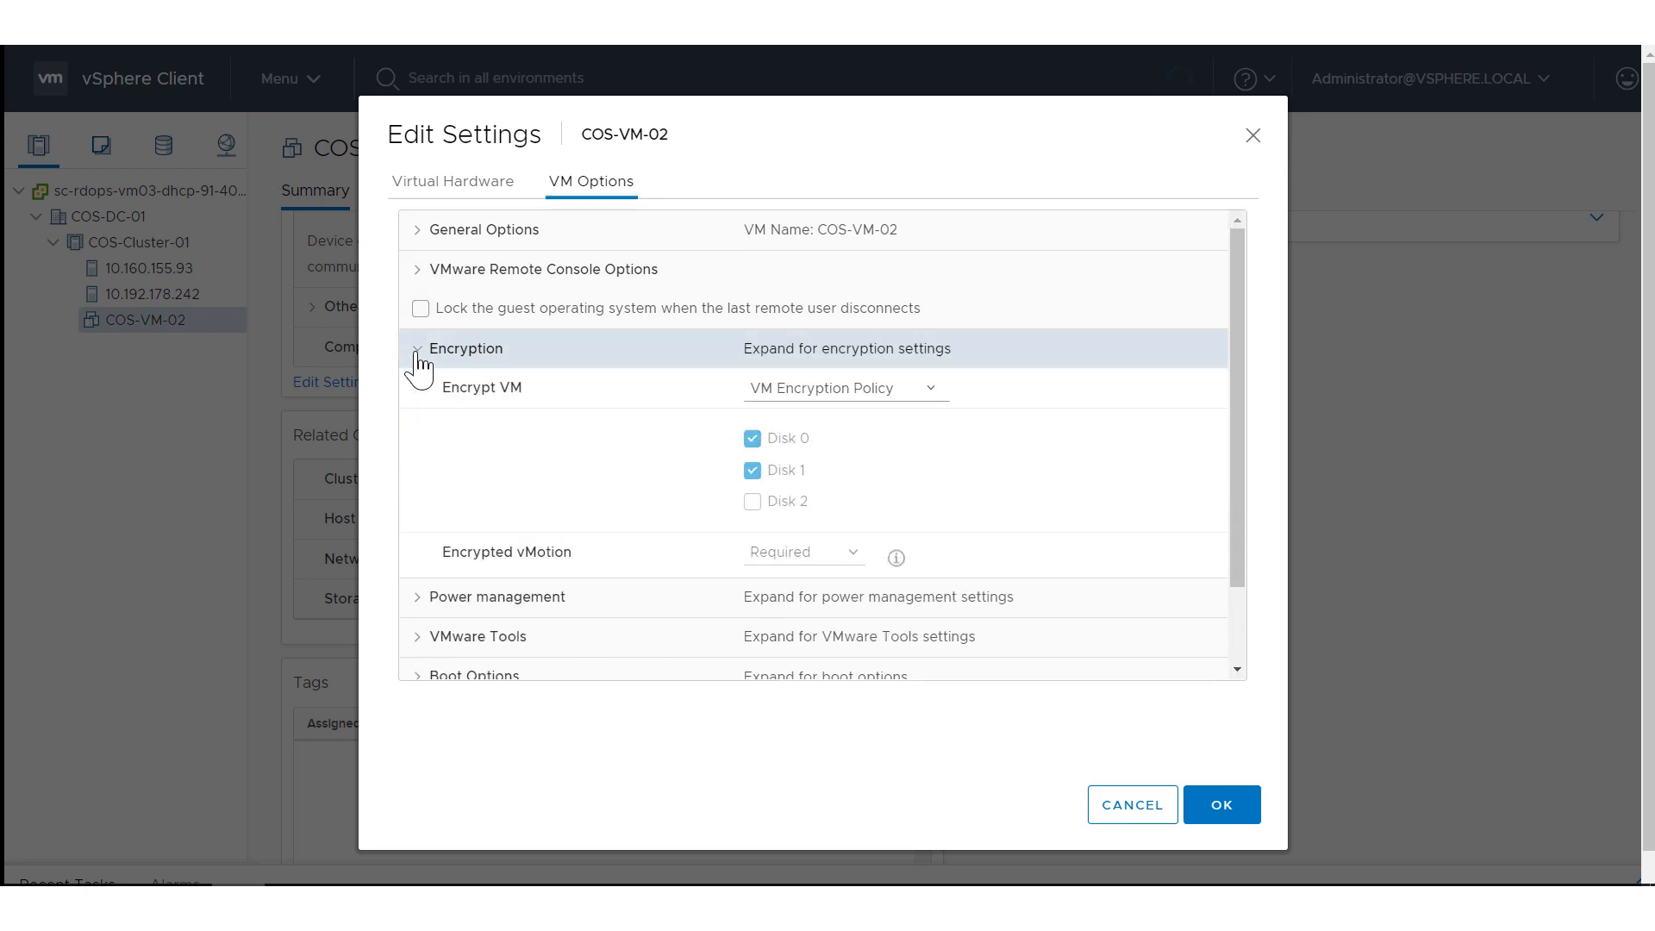
{"action": "left_click", "coordinate": [753, 504]}
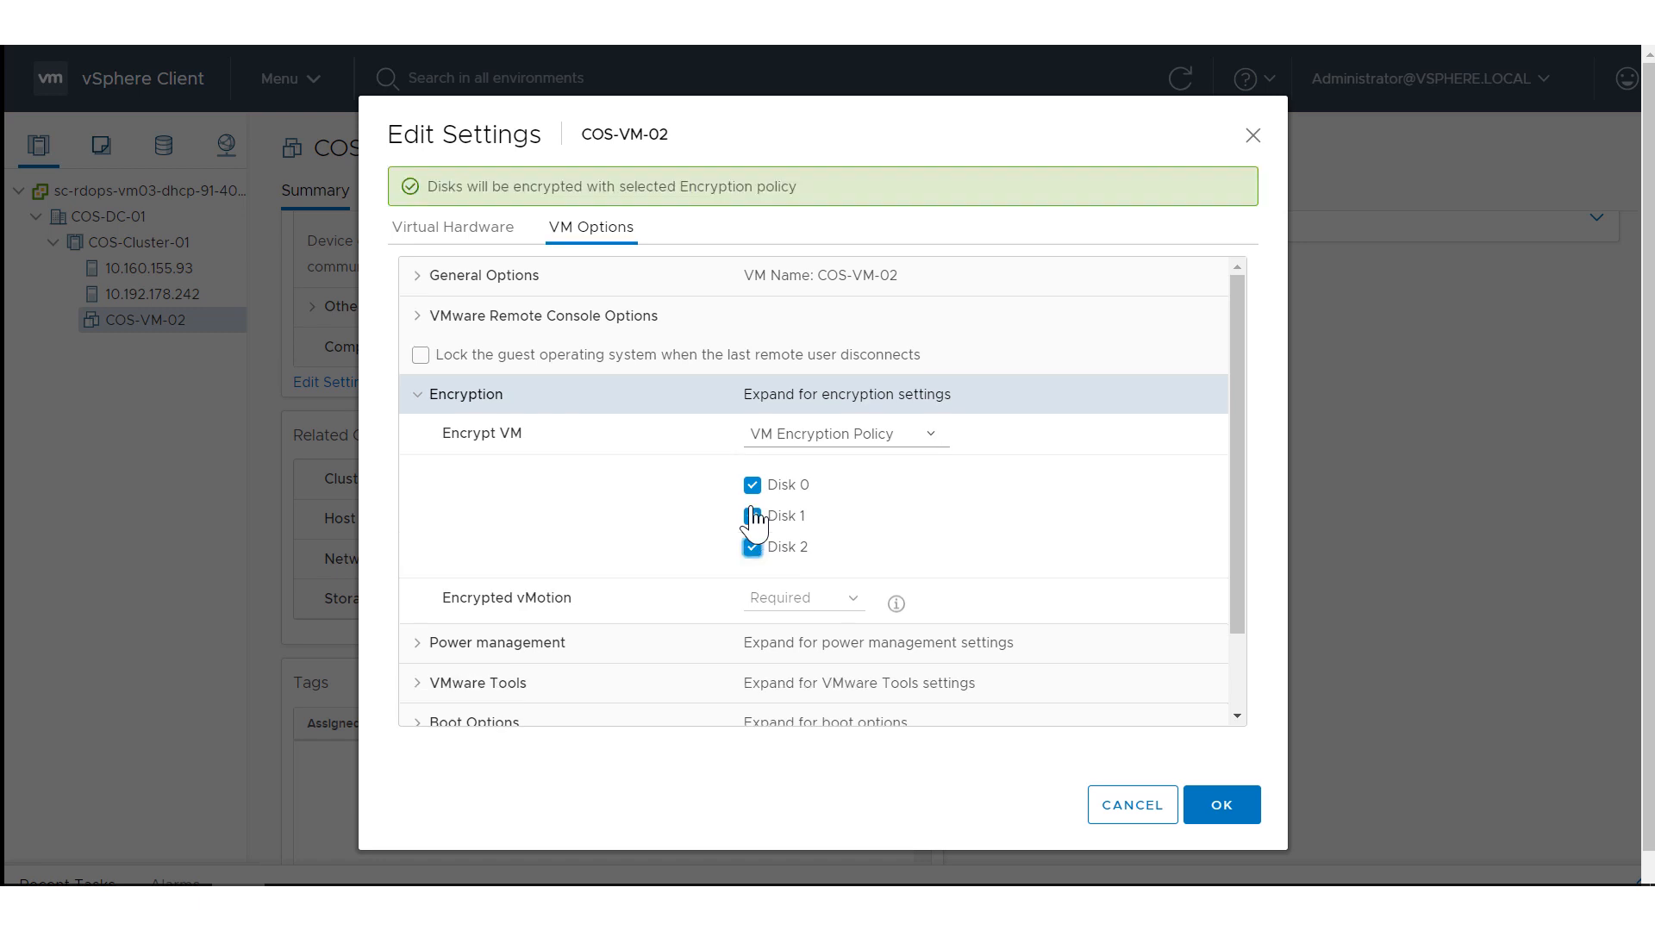
Set COS-VM-02's Encrypt VM policy to None and apply the settings.
{"action": "left_click", "coordinate": [836, 440]}
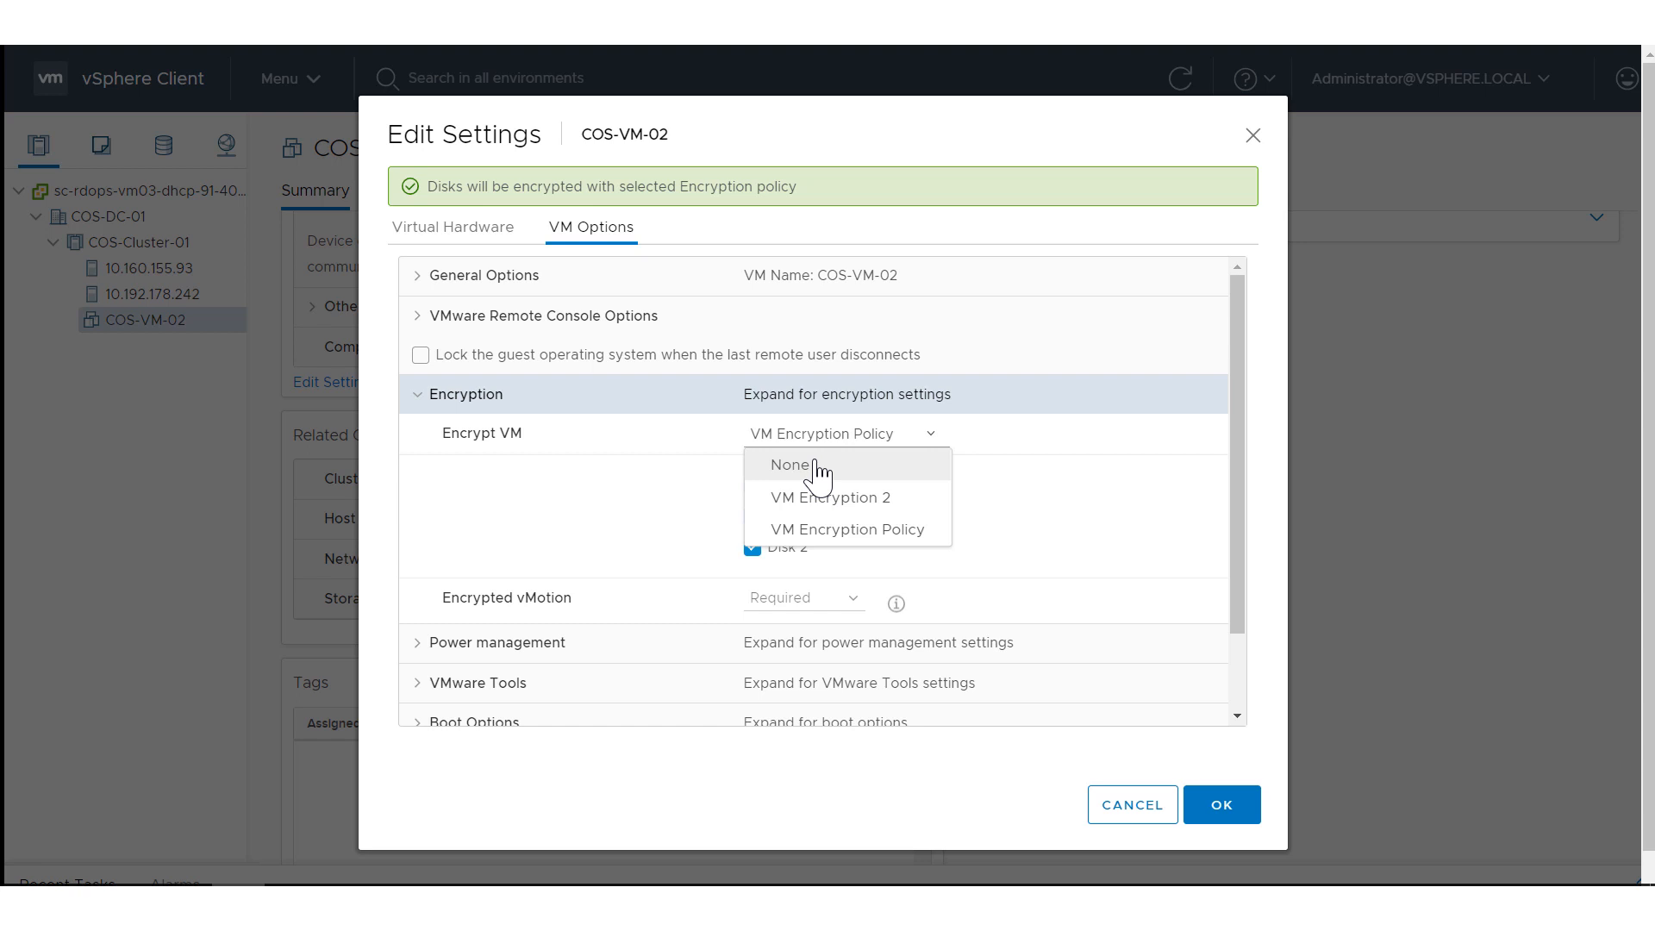
{"action": "left_click", "coordinate": [816, 470]}
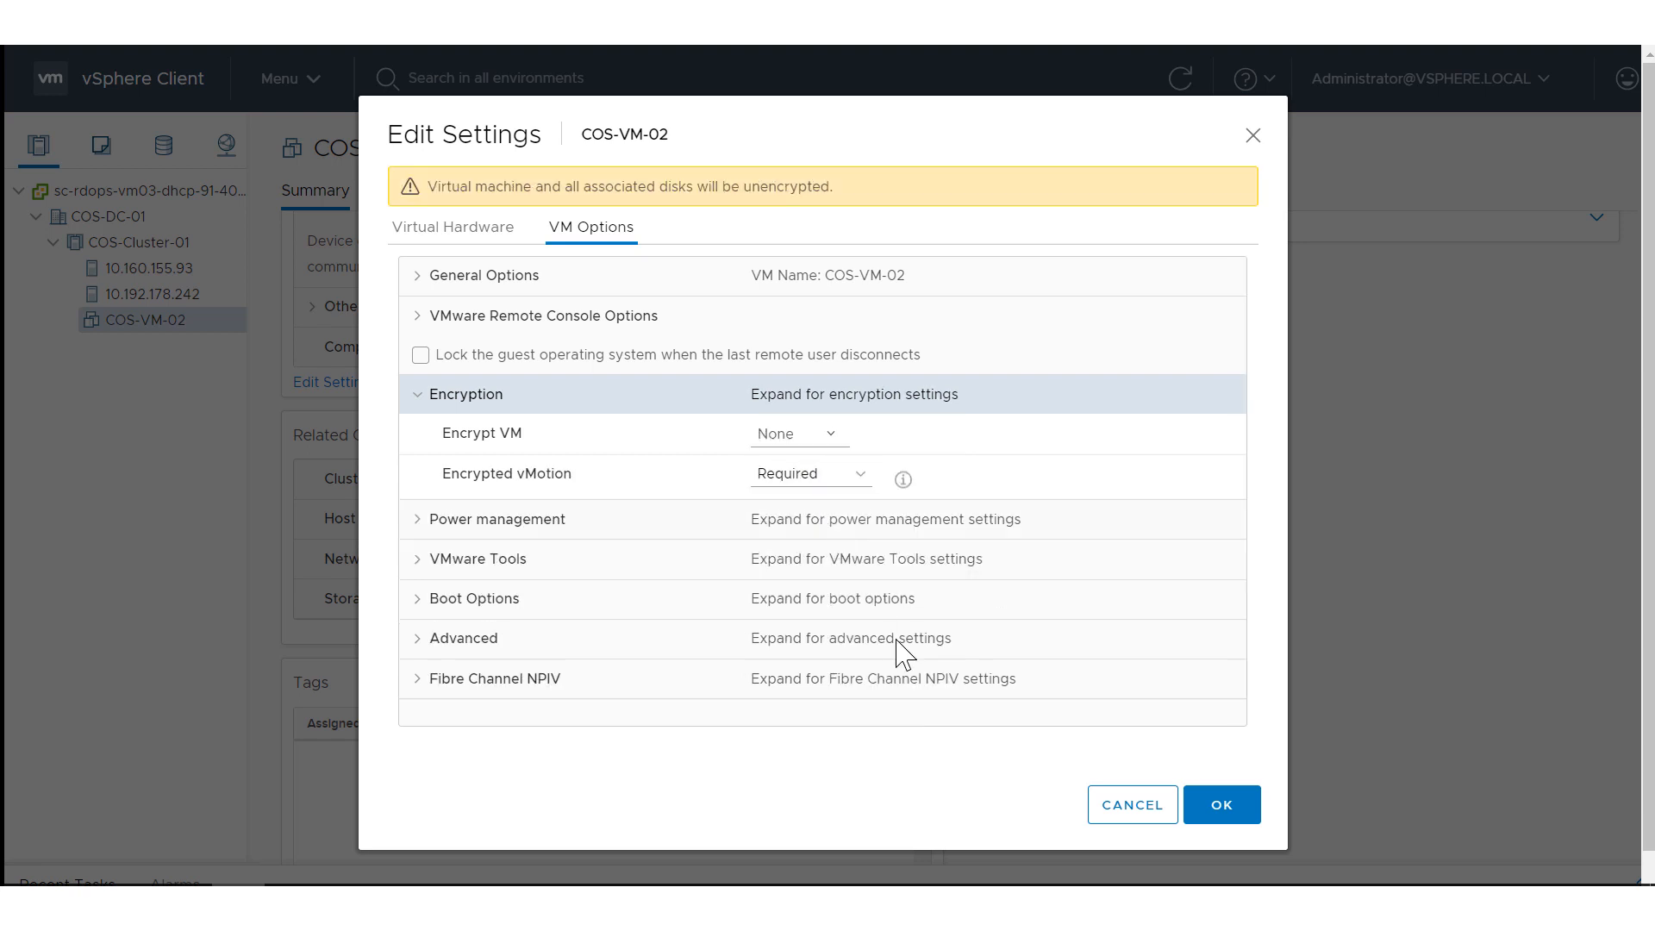
{"action": "left_click", "coordinate": [1221, 805]}
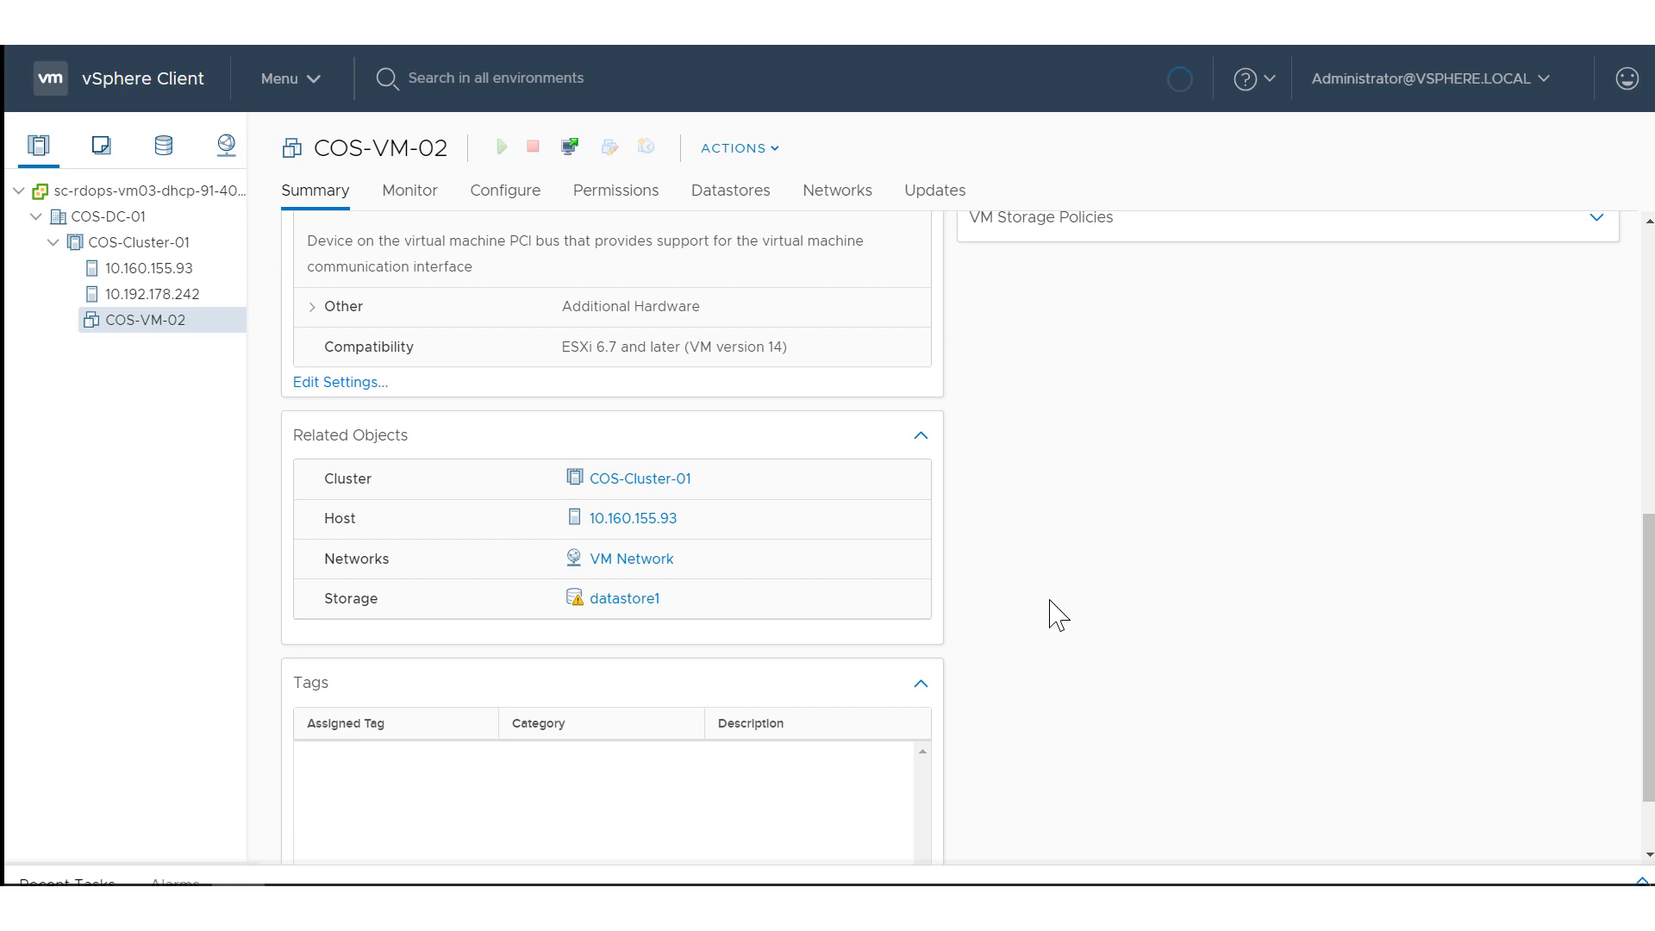